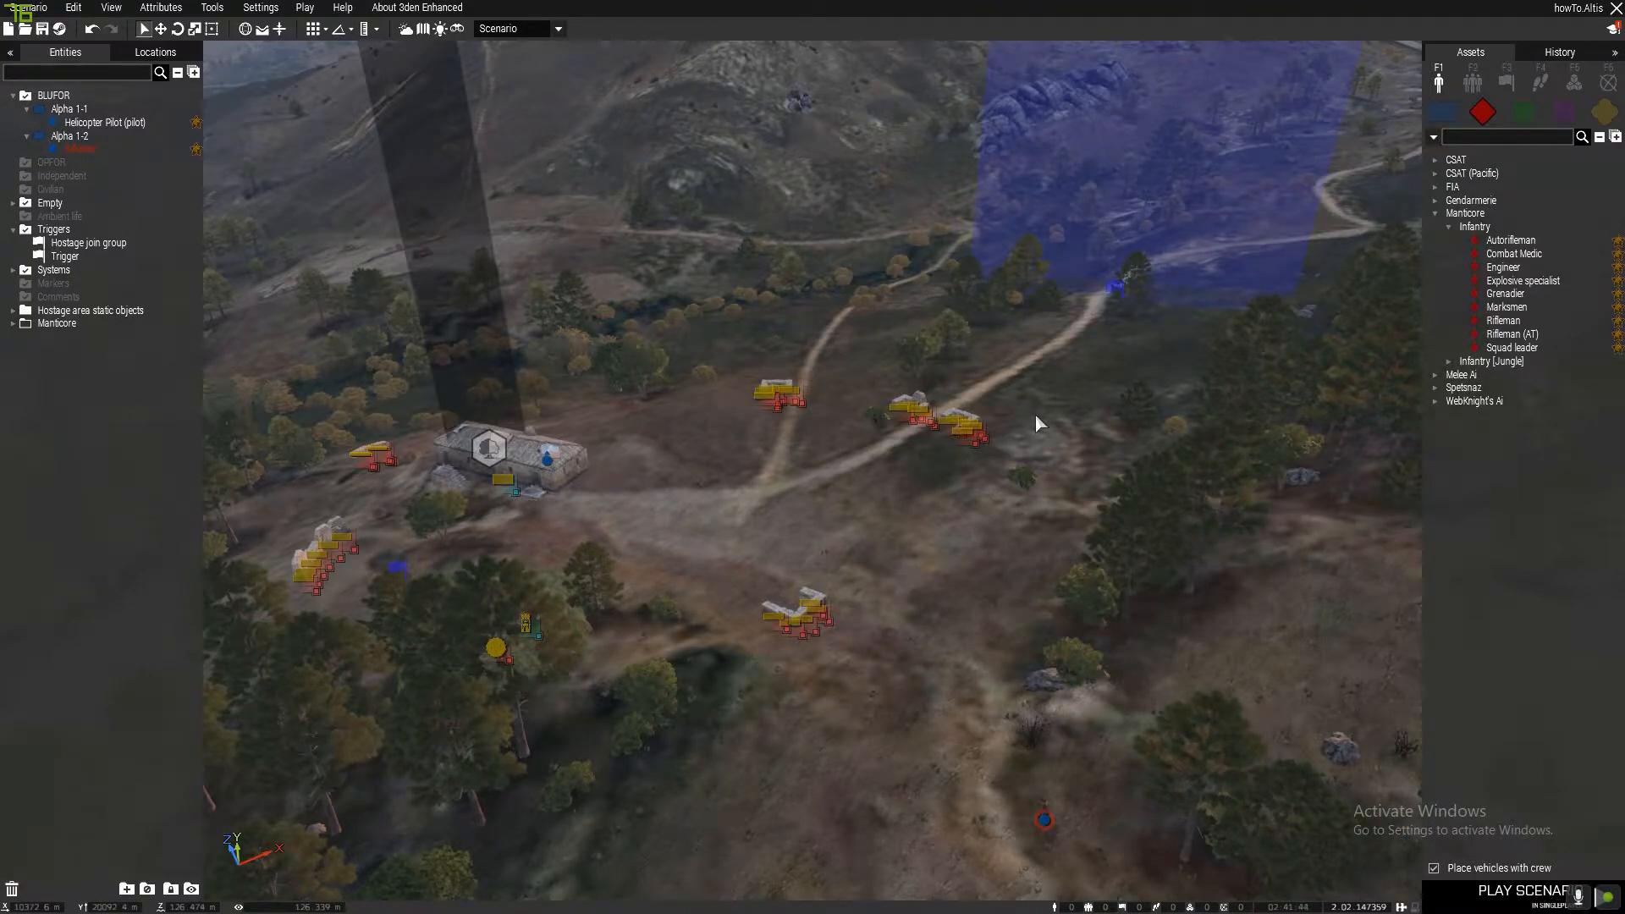
- Review the helicopter pilot's special states in its attributes, including the captive mode and hostage options
right_click_drag(982, 540, 949, 553)
key("a")
key("a")
key("z")
key("d")
key("w")
key("w")
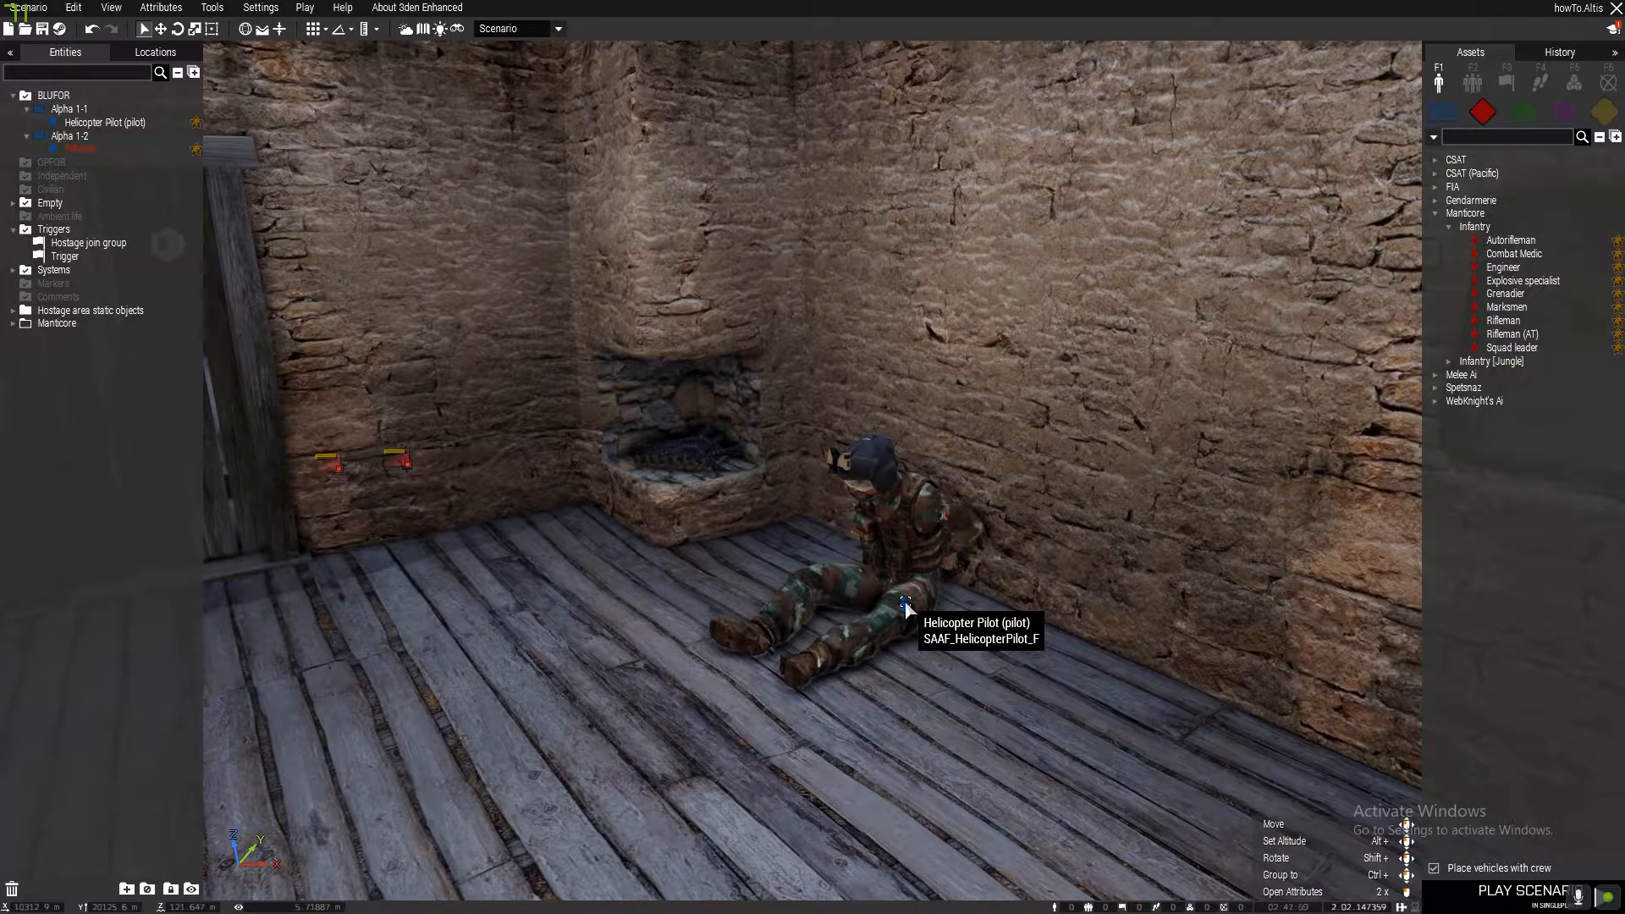
double_click(906, 606)
scroll(633, 584, "down", 8)
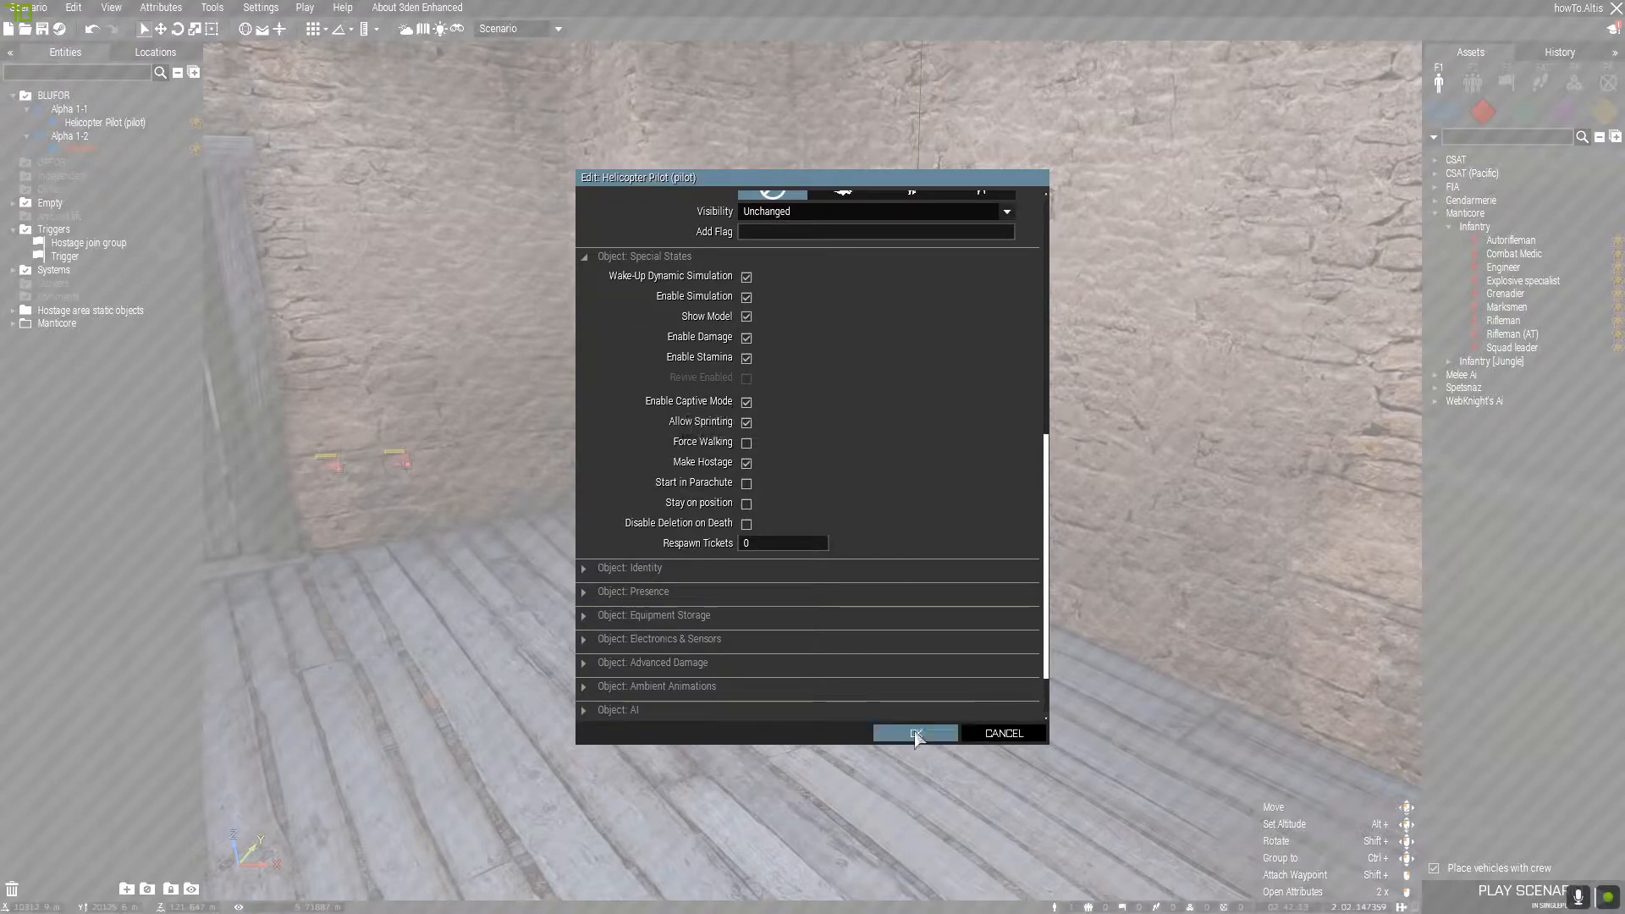
left_click(916, 733)
- Move the Hostage join group trigger across the open ground, closer to the door end of the stone house
scroll(948, 601, "up", 5)
right_click_drag(959, 607, 952, 562)
key("s")
key("a")
key("w")
key("d")
key("w")
key("w")
key("q")
key("a")
key("s")
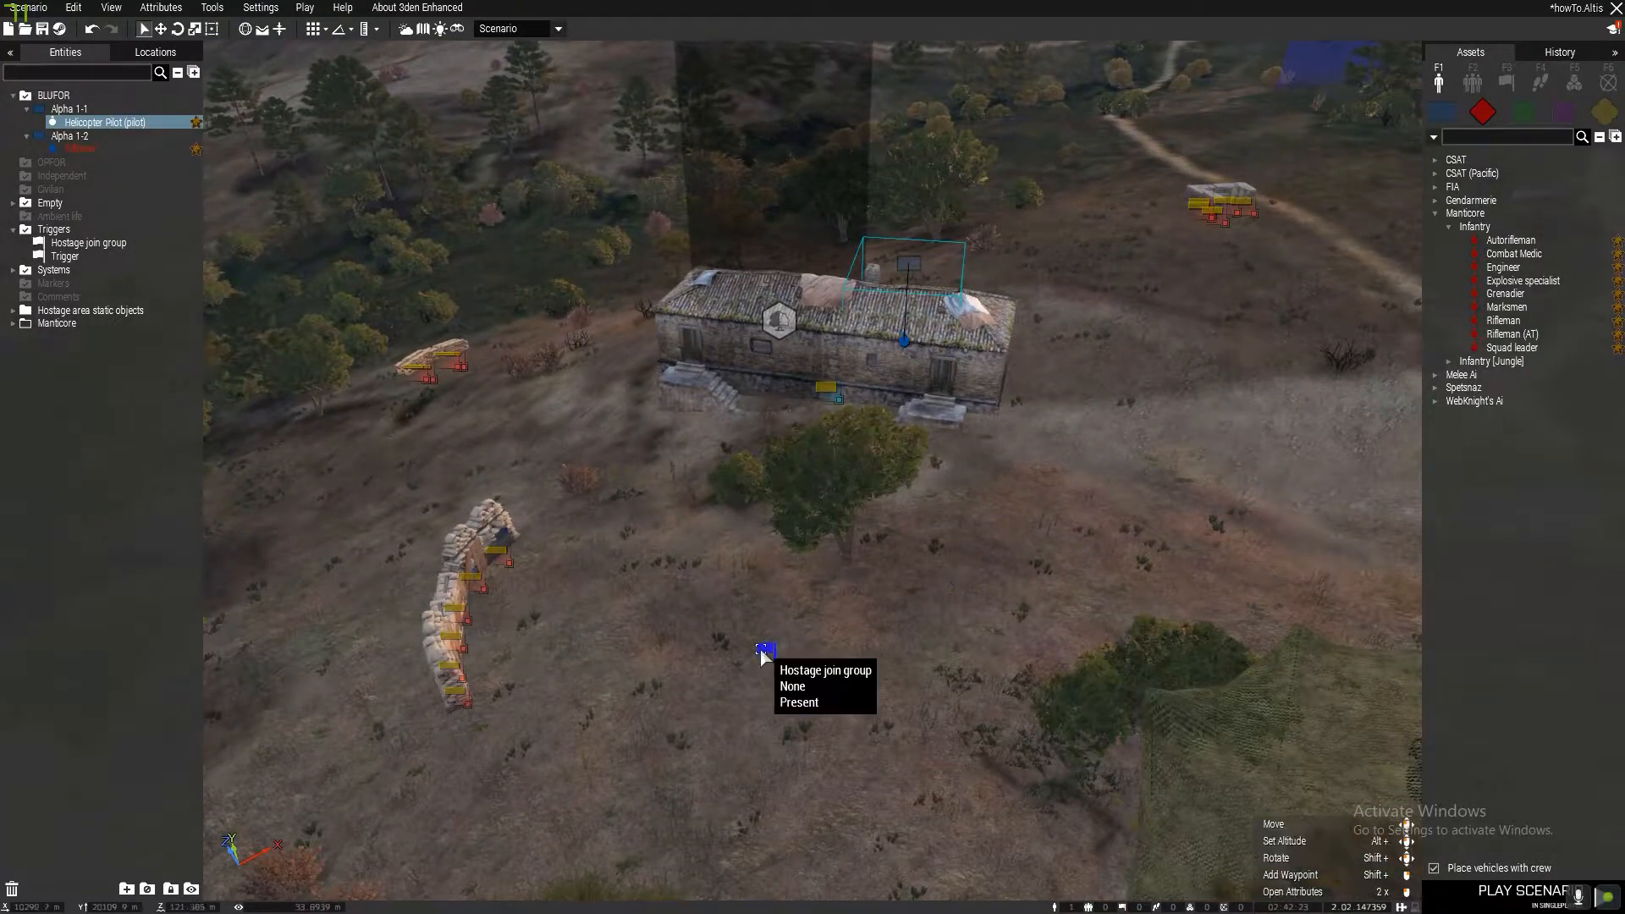
left_click_drag(760, 648, 957, 562)
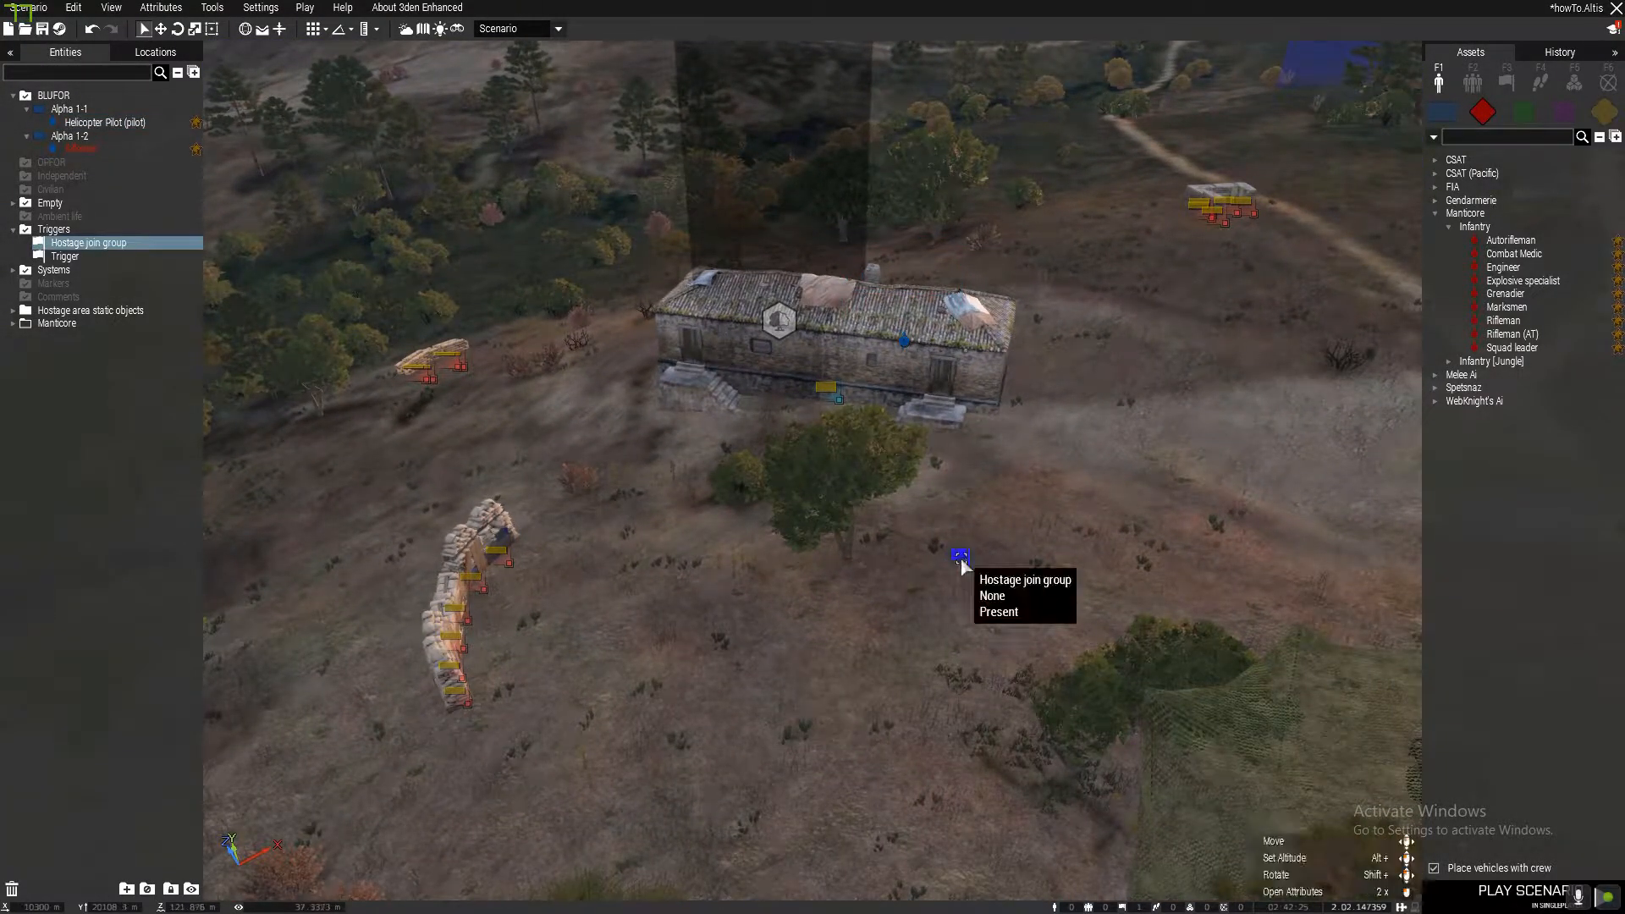
- Place a plain trigger beside the Hostage join group trigger, look at its blank attributes and delete it again
key("F3")
key("d")
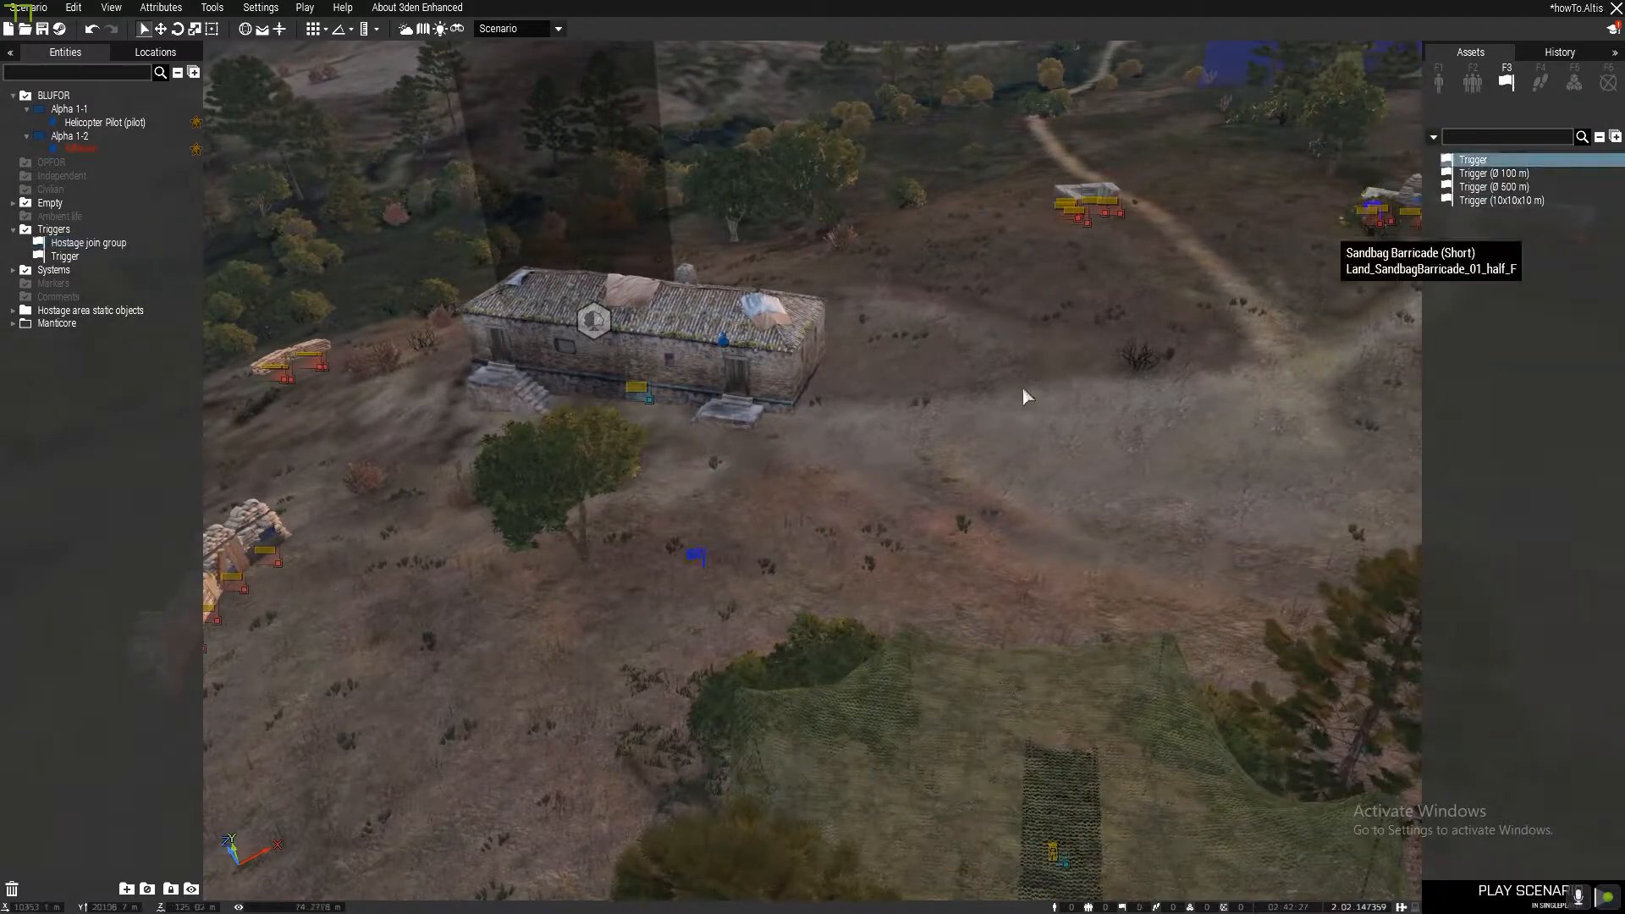
left_click(787, 525)
double_click(787, 525)
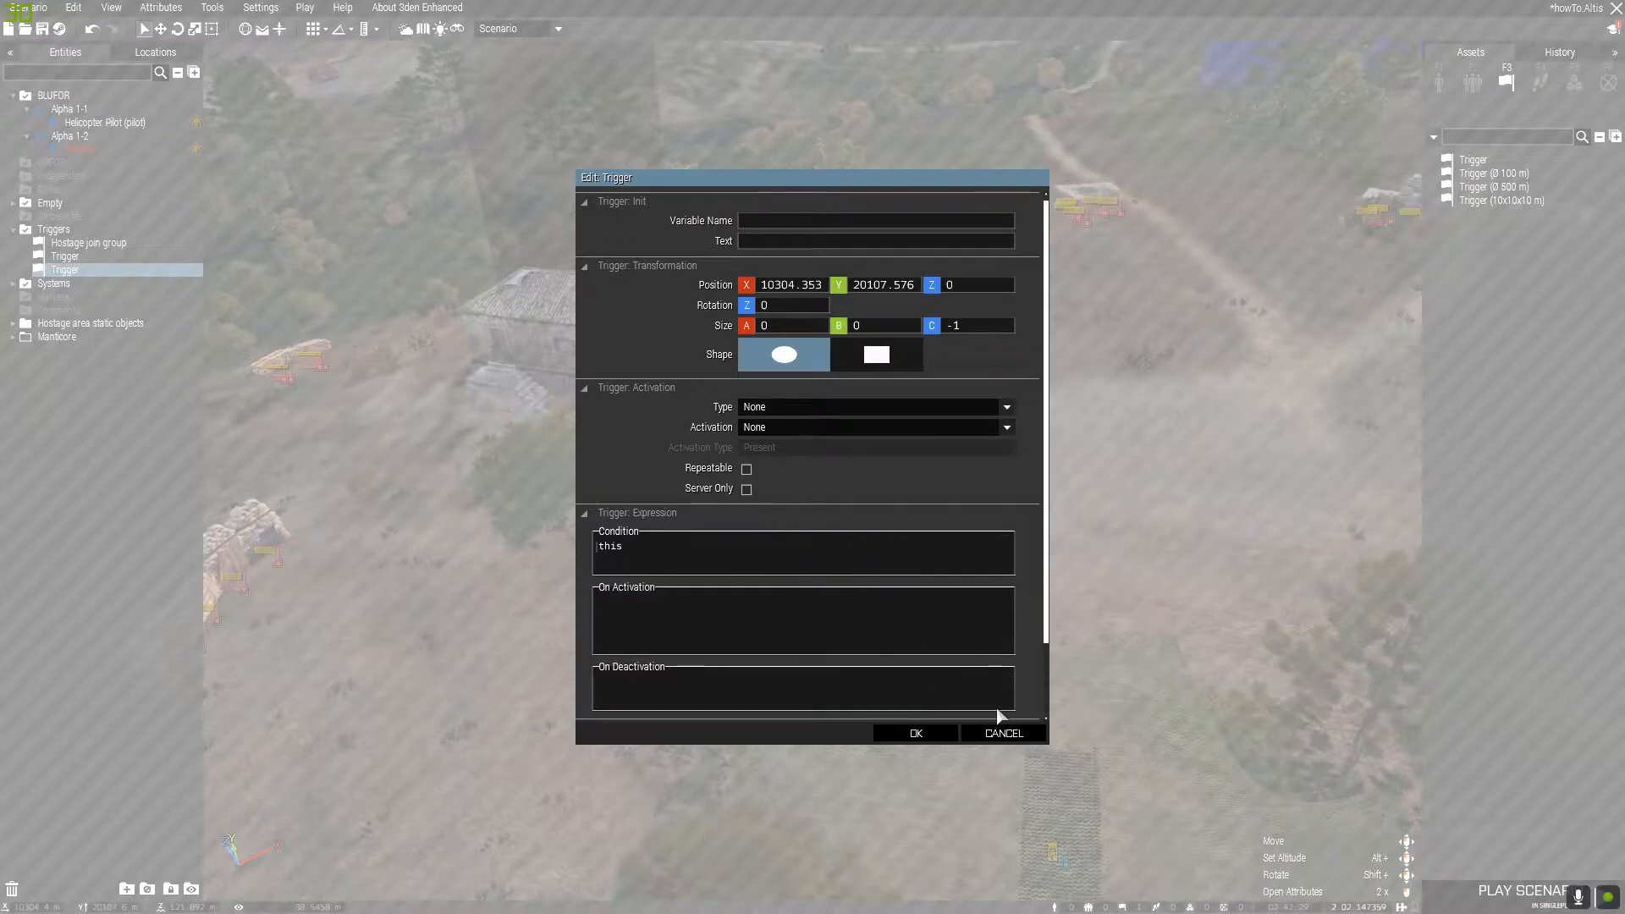
left_click(1003, 734)
key("Delete")
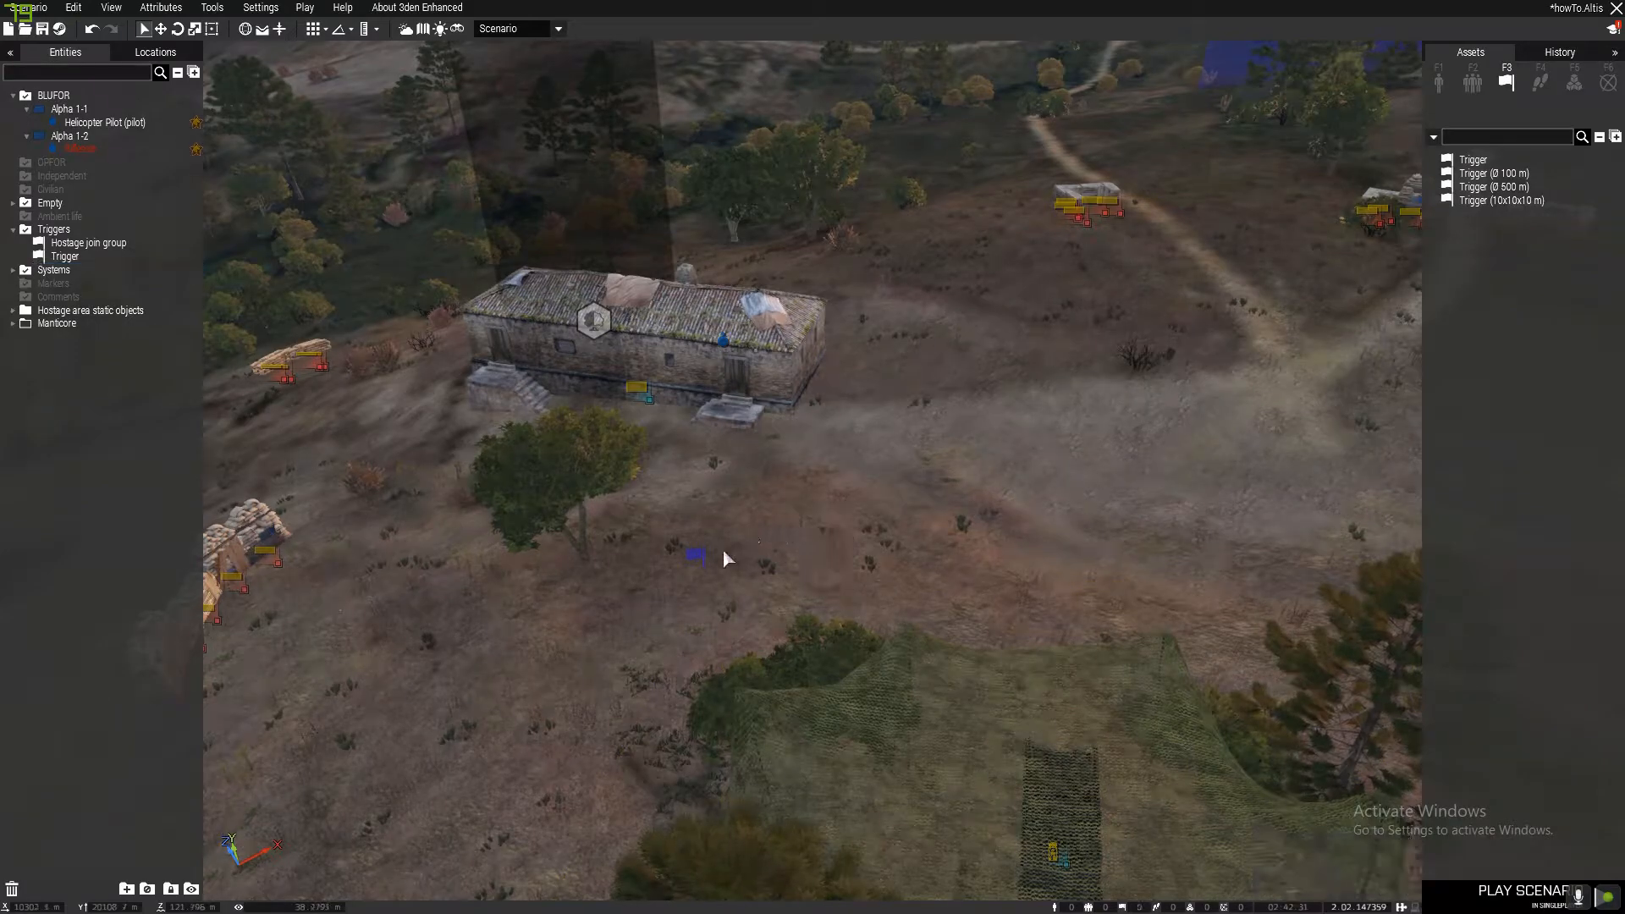
- Complete the Hostage join group trigger's condition with a closing semicolon: !(pilot getVariable "ENH_isHostage");
double_click(699, 554)
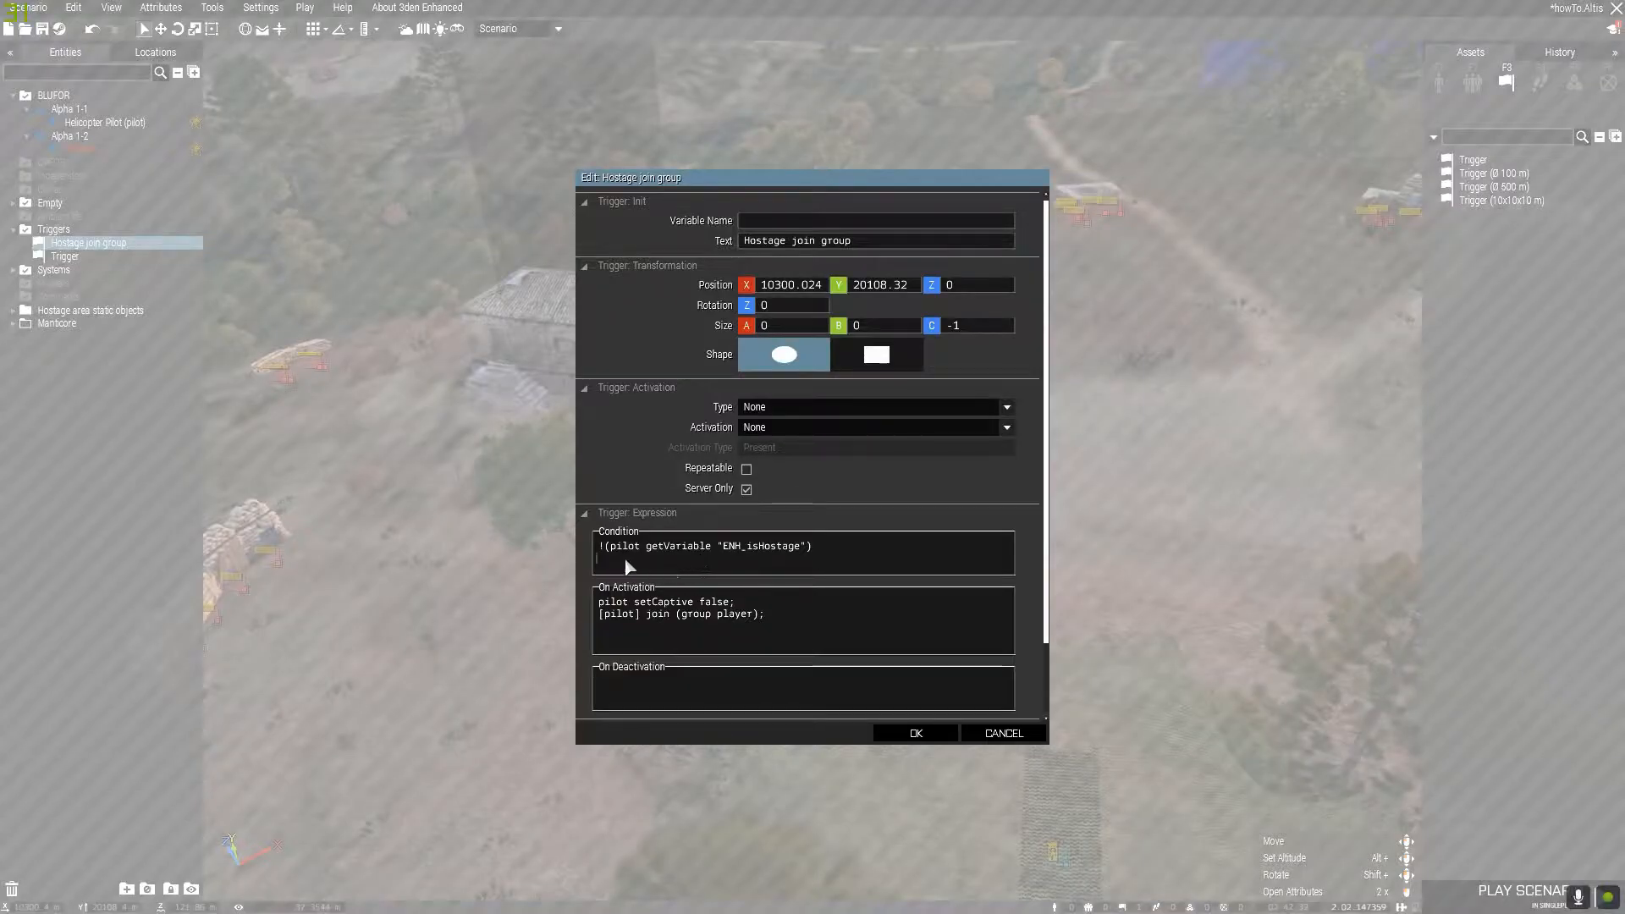
left_click_drag(597, 550, 805, 555)
left_click(849, 548)
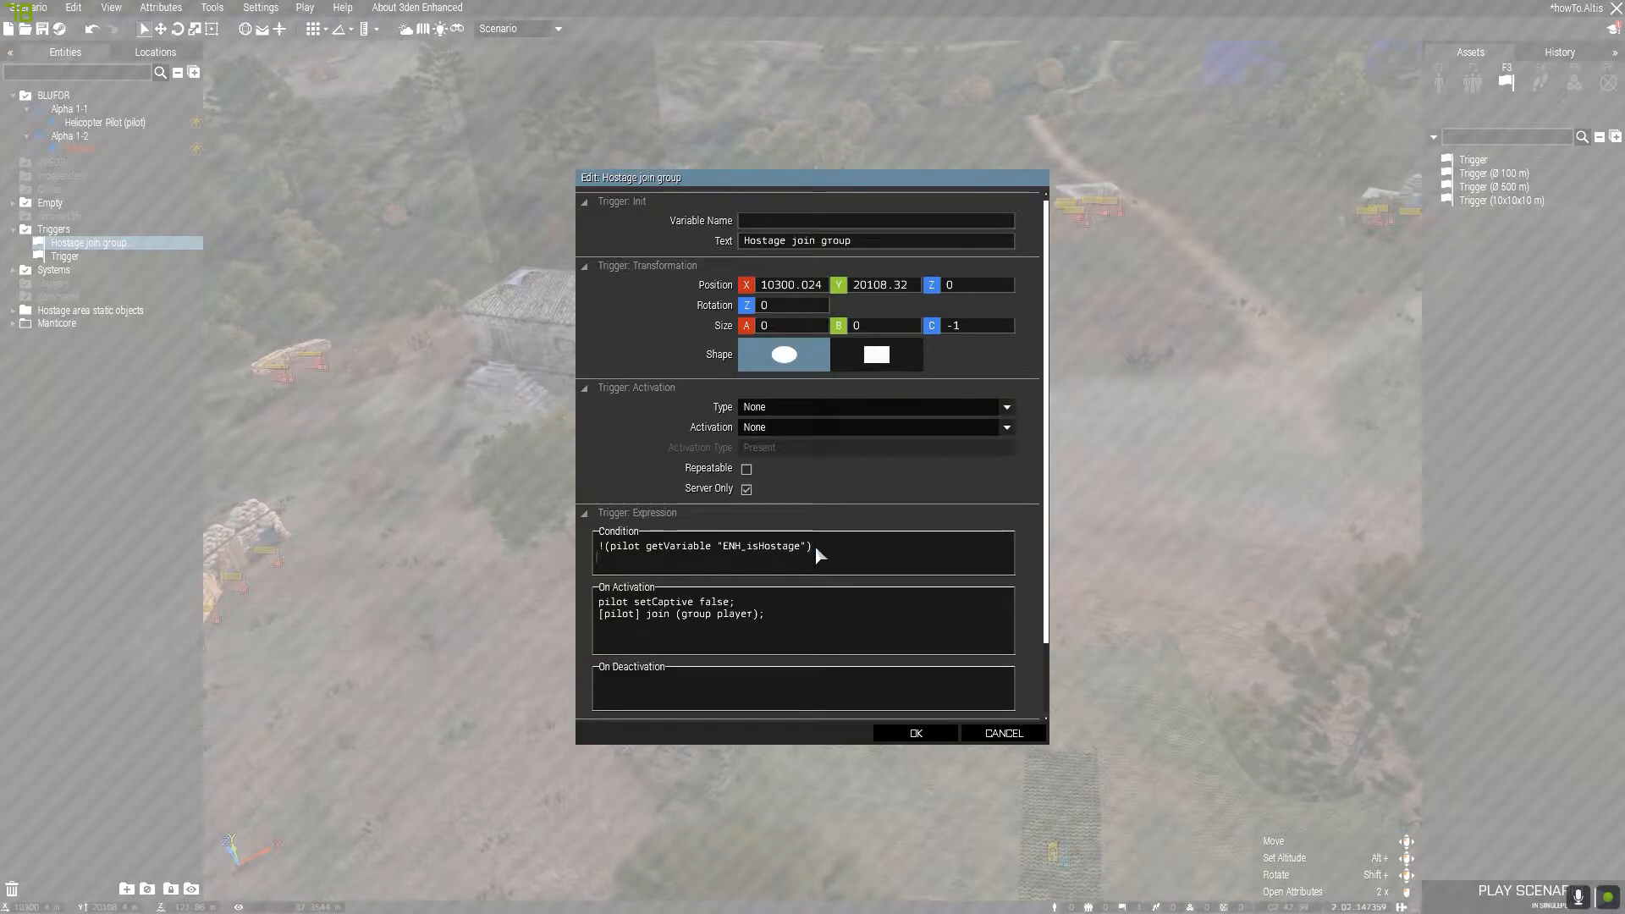
type(";")
left_click_drag(599, 546, 862, 546)
left_click(860, 546)
- Examine the ENH_isHostage variable and the leading negation in the Hostage join group trigger's condition
left_click_drag(726, 547, 796, 550)
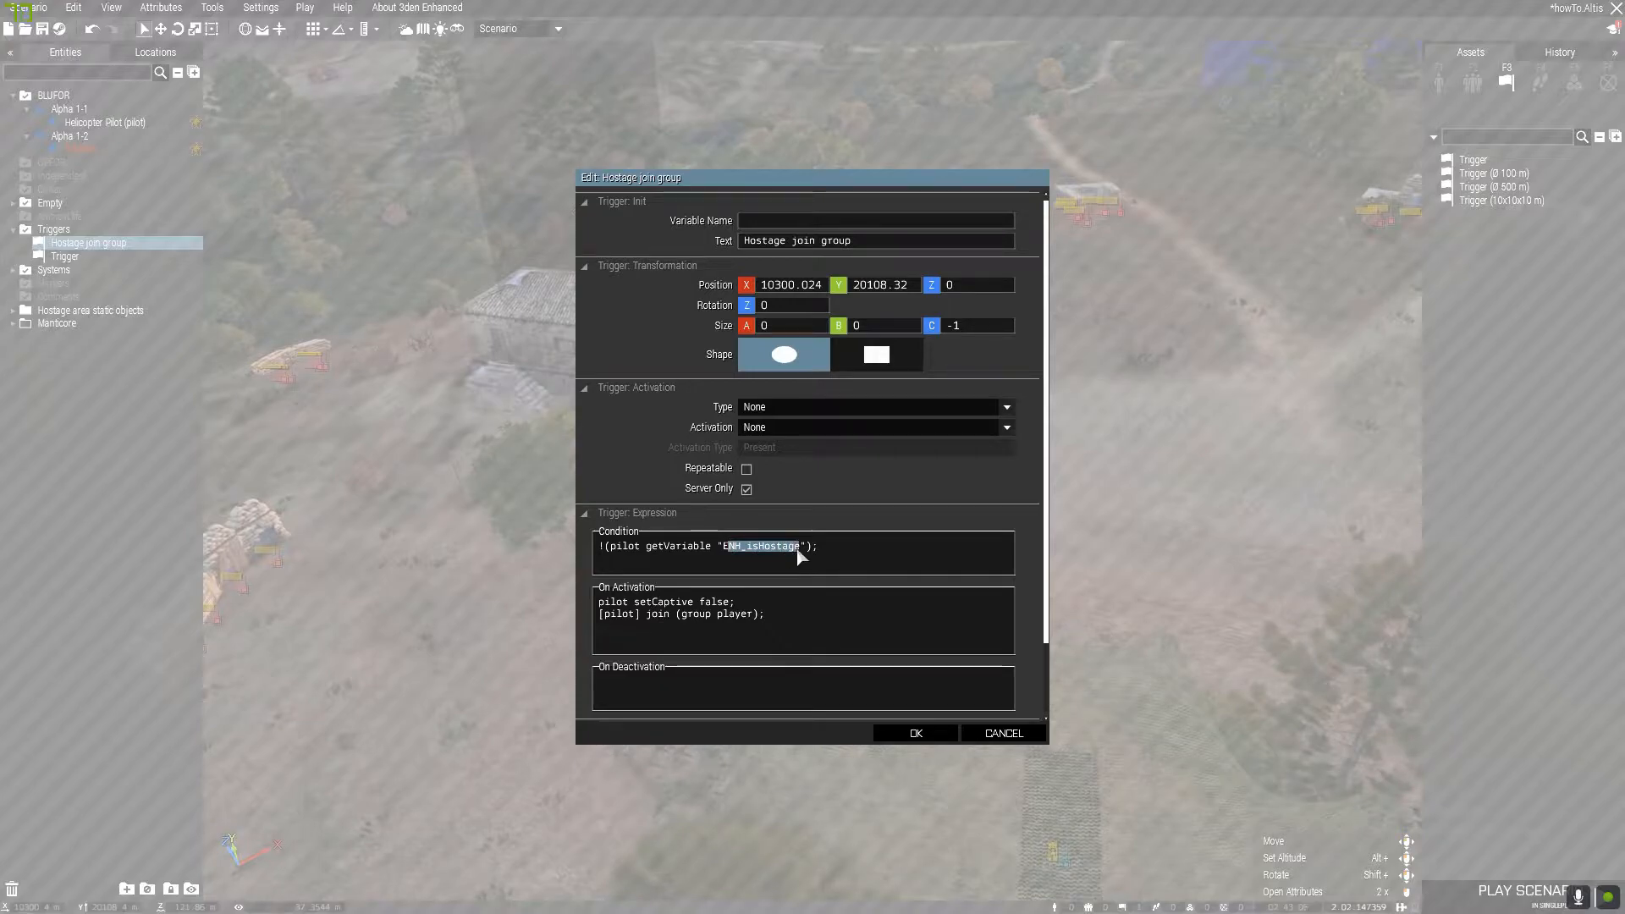
left_click(834, 550)
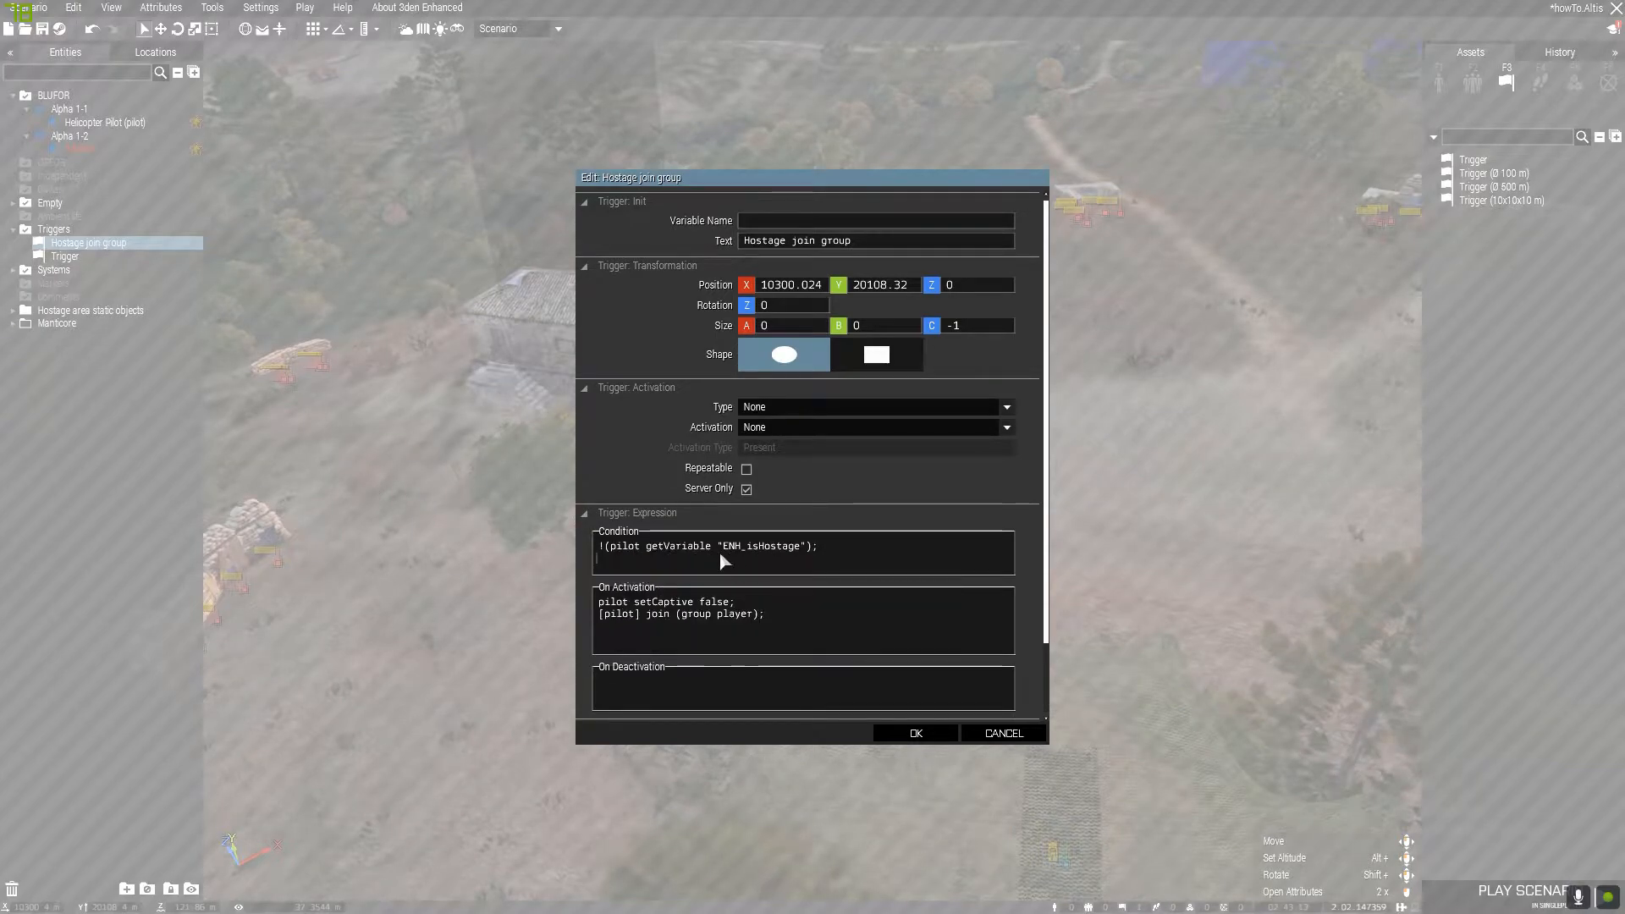
left_click_drag(722, 547, 801, 555)
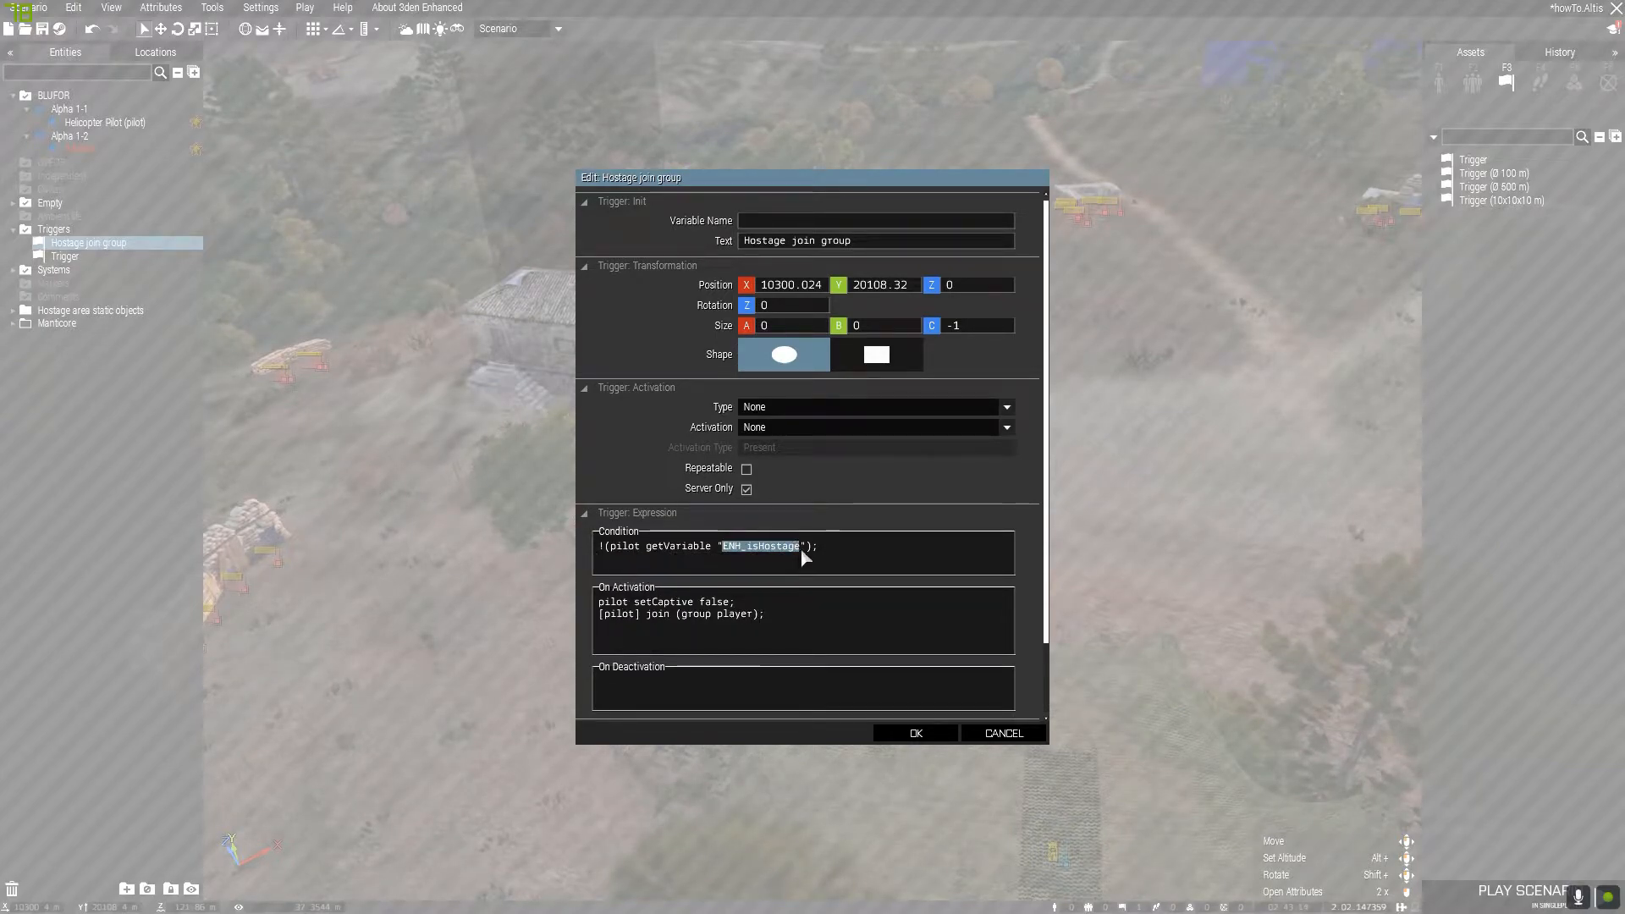
left_click(825, 547)
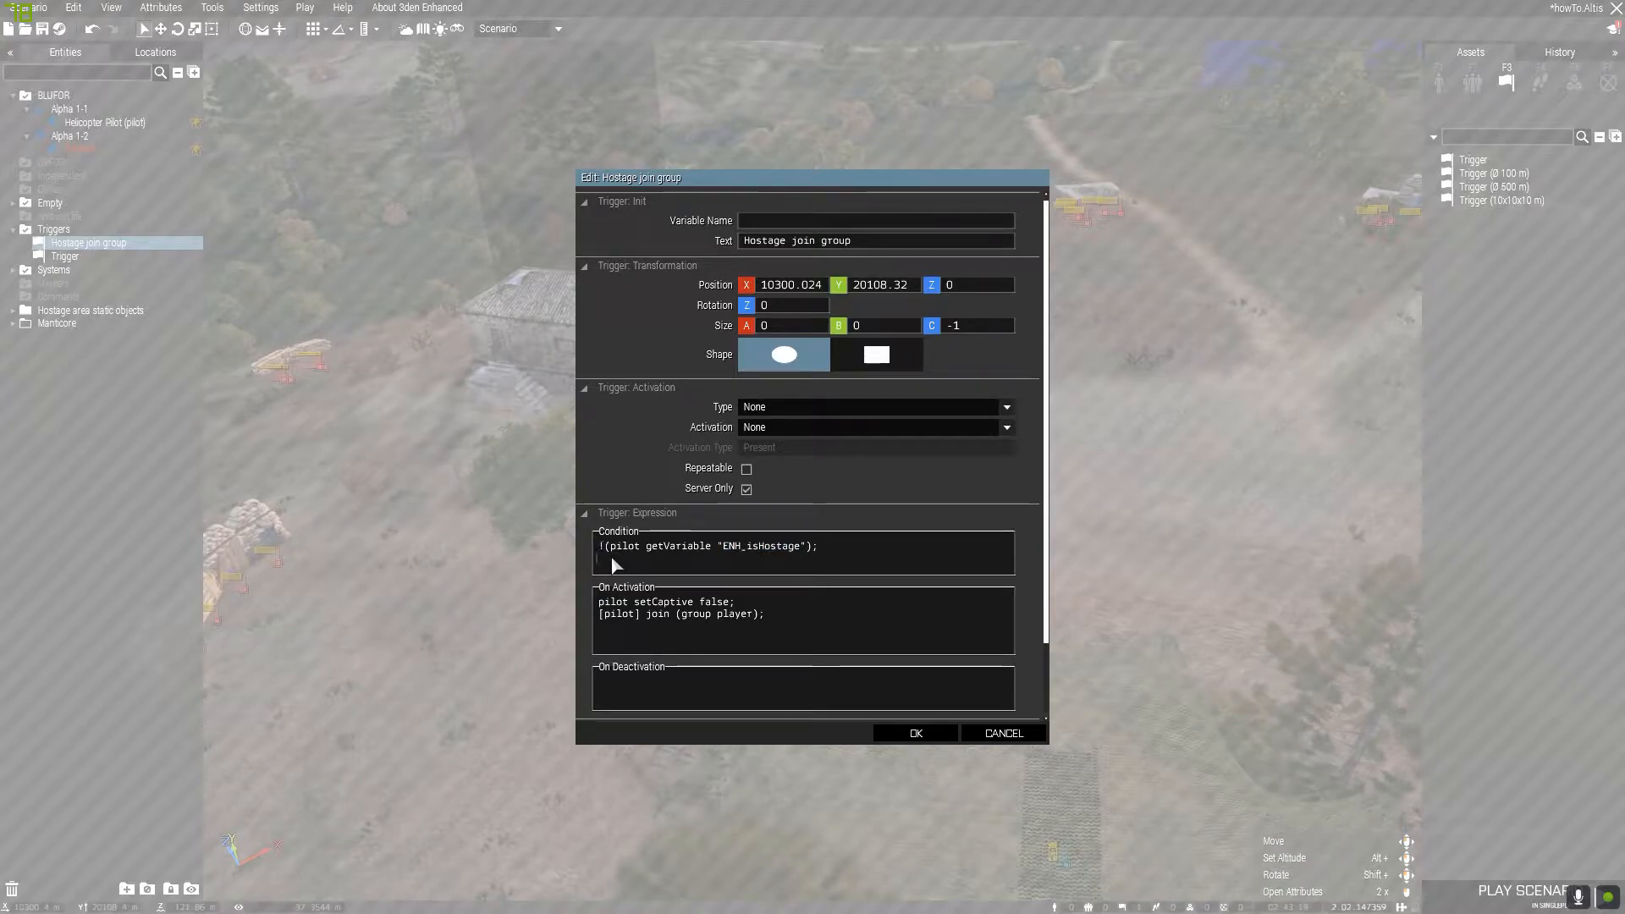
mouse_move(599, 547)
left_mouse_down()
mouse_move(835, 549)
mouse_move(603, 546)
left_mouse_up()
left_click(845, 548)
left_click(880, 546)
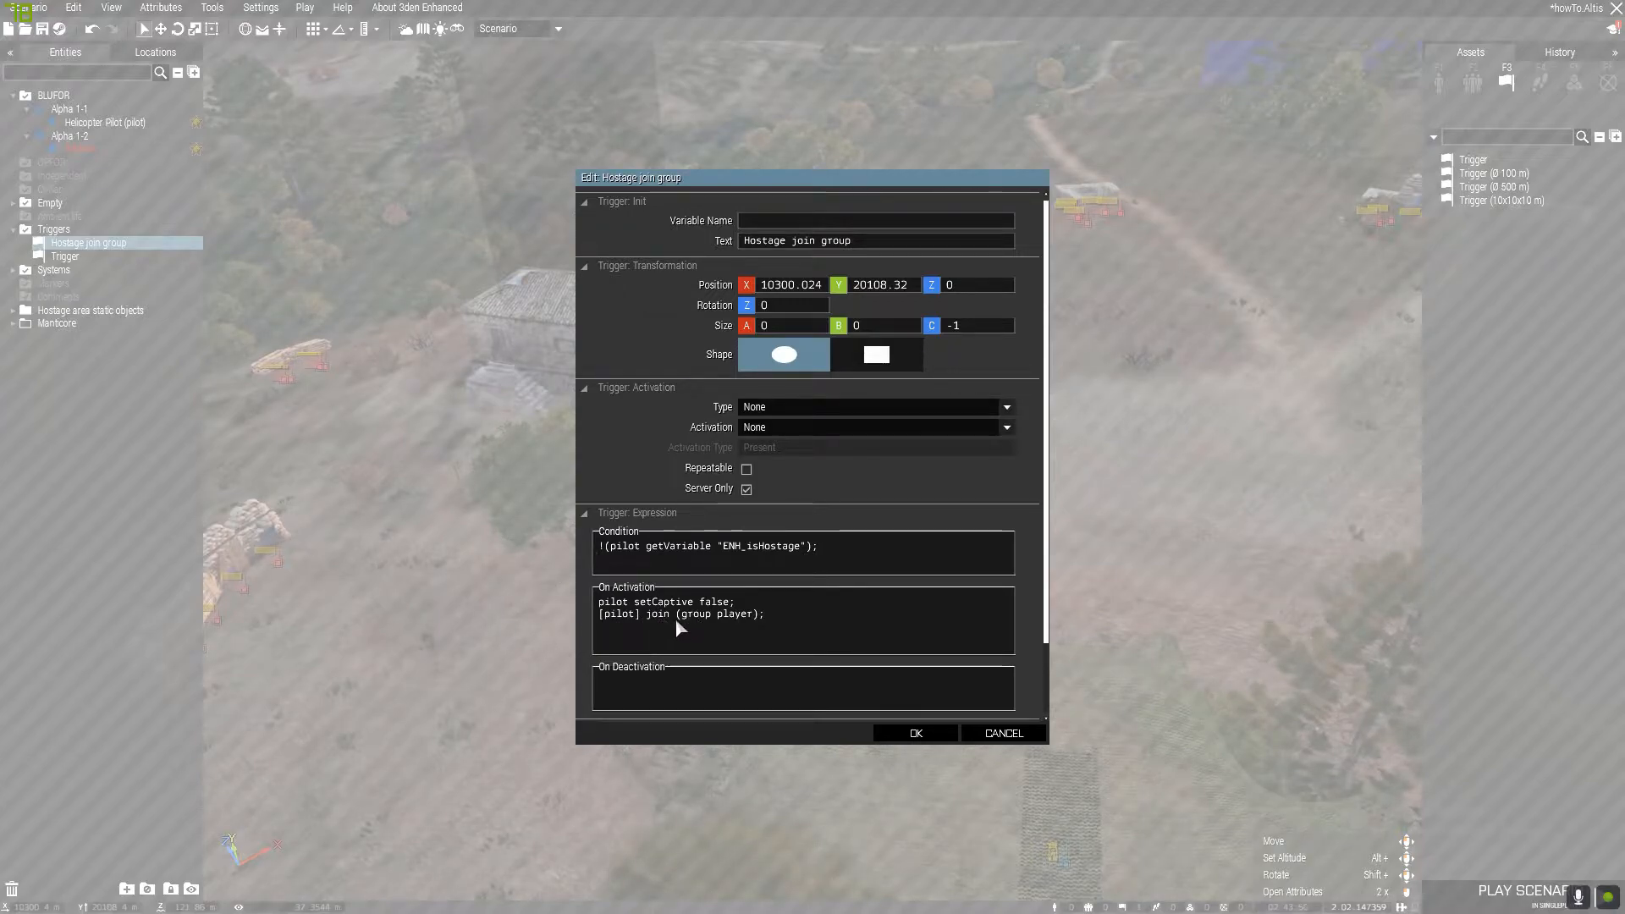
- Review the group join command in the trigger's activation code and accept the trigger's attributes
left_click_drag(765, 615, 601, 620)
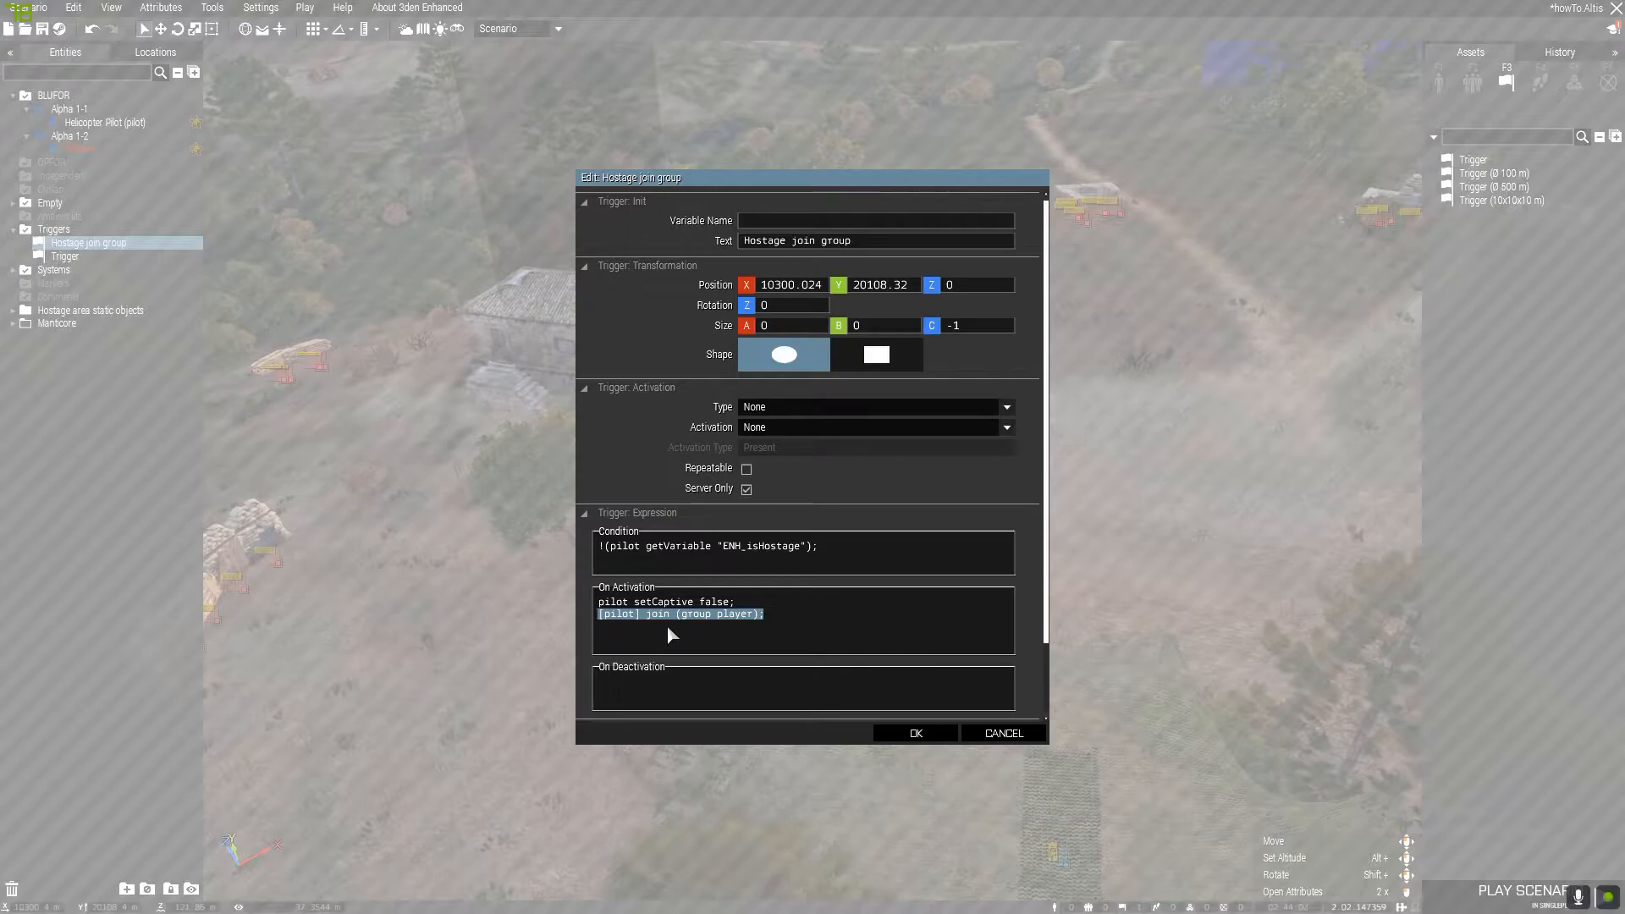
left_click(747, 647)
left_click(917, 735)
- Set size C of the rectangular End #1 trigger across the road to 50
left_click(805, 701)
left_click(899, 522)
right_click_drag(899, 522, 960, 495)
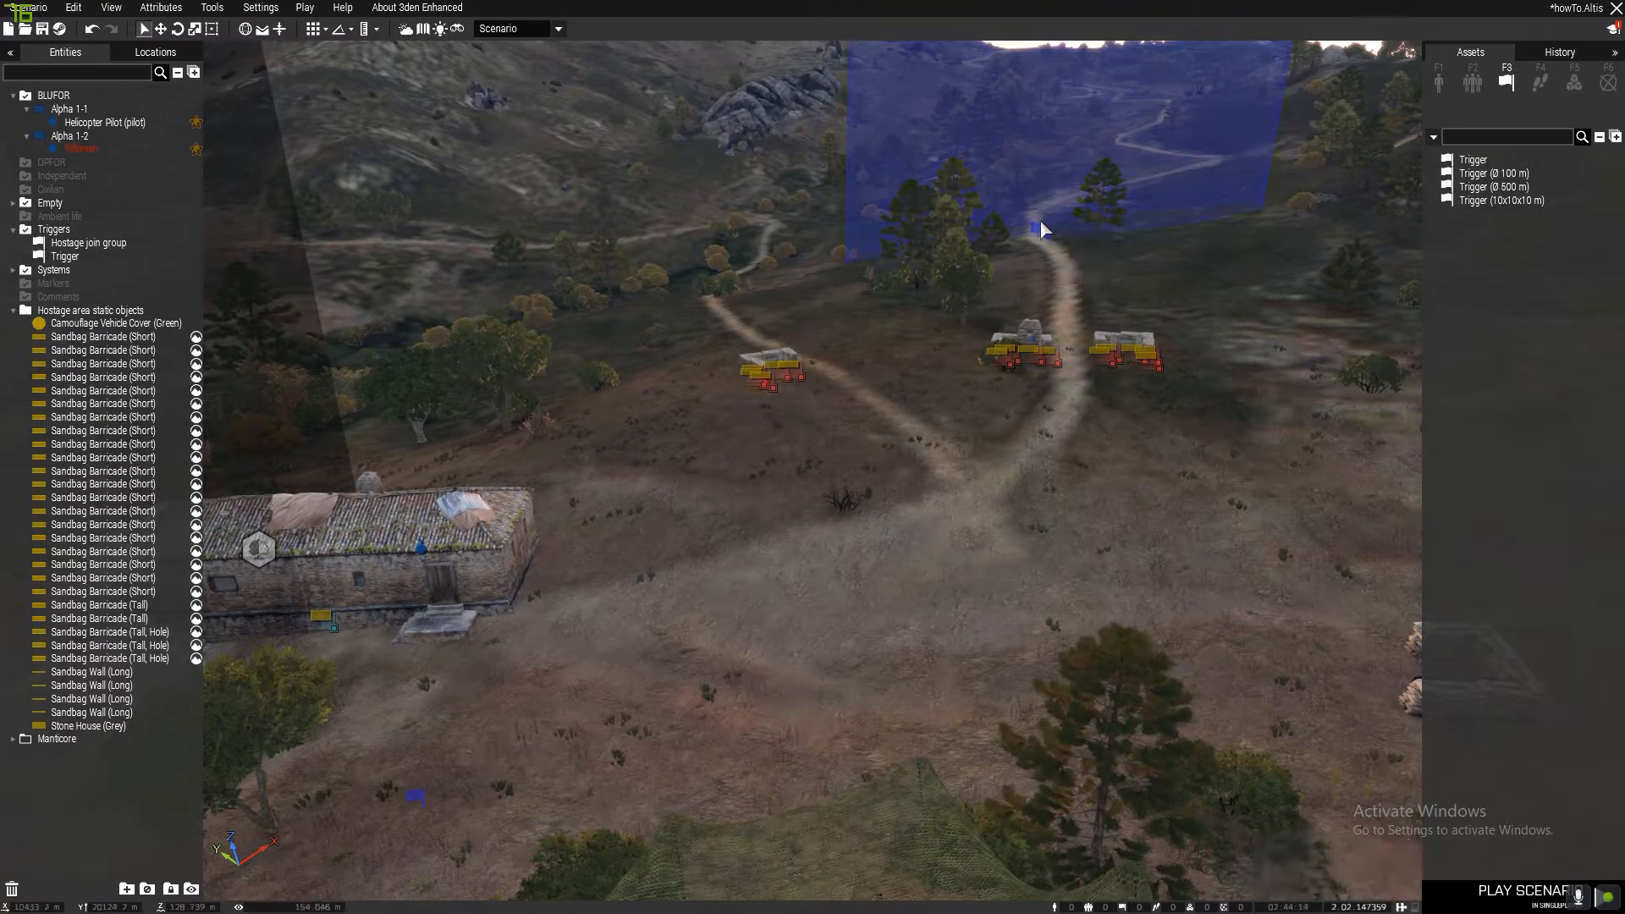
right_click_drag(1032, 236, 932, 306)
double_click(825, 354)
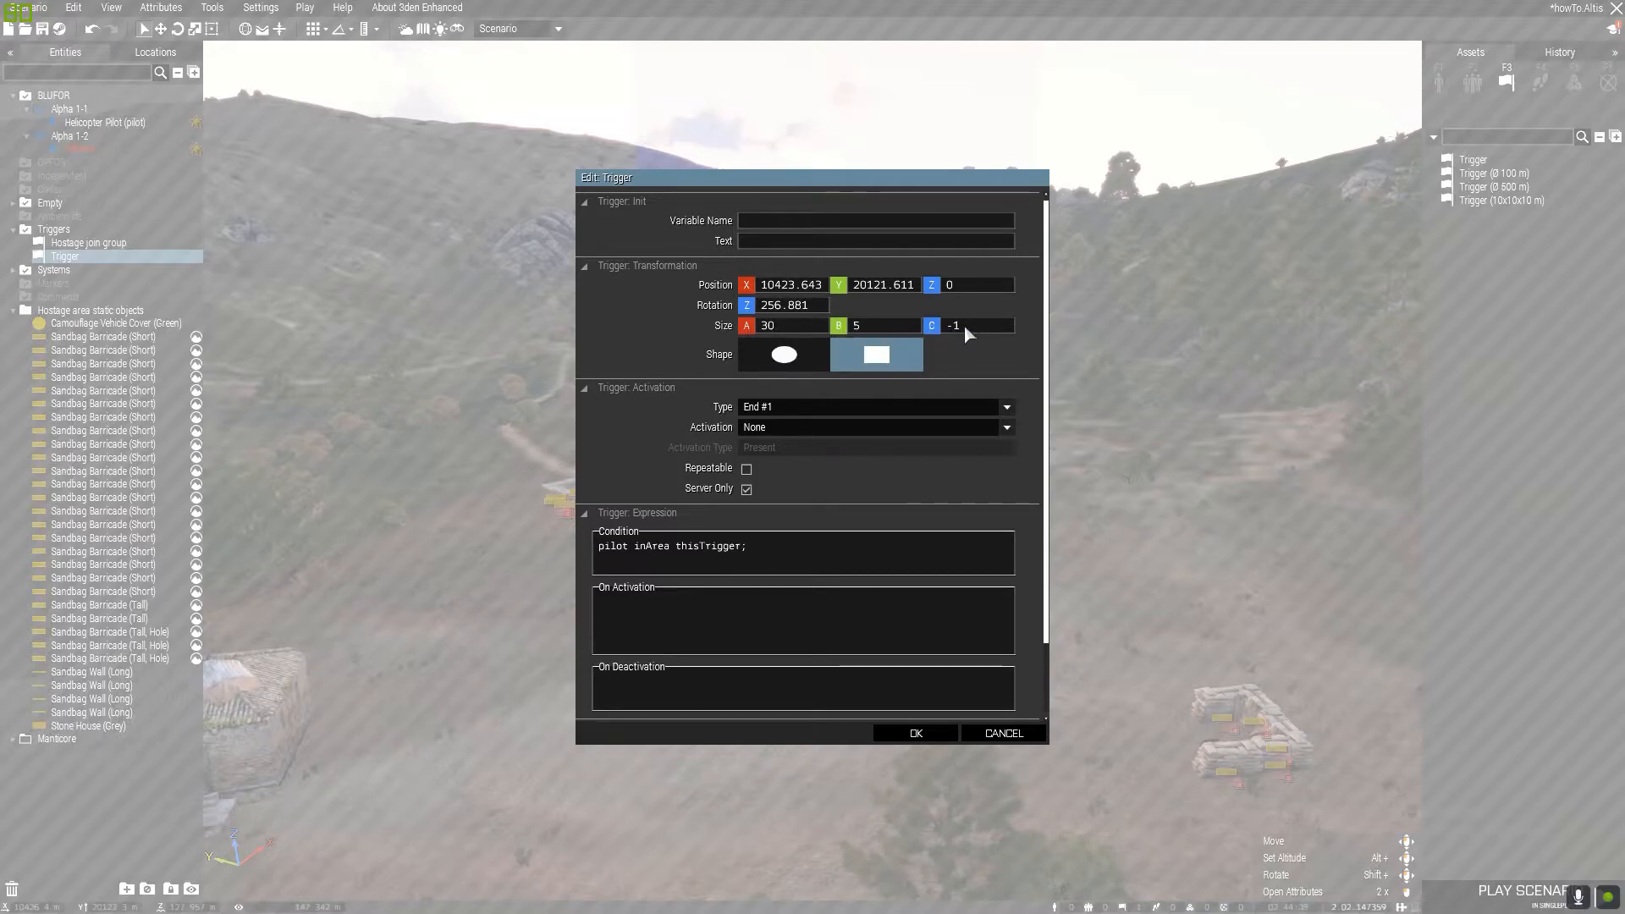
left_click_drag(912, 322, 899, 322)
type("30")
key("Return")
- Restore the End #1 trigger's unlimited height by setting size C to -1
right_click_drag(887, 319, 898, 216)
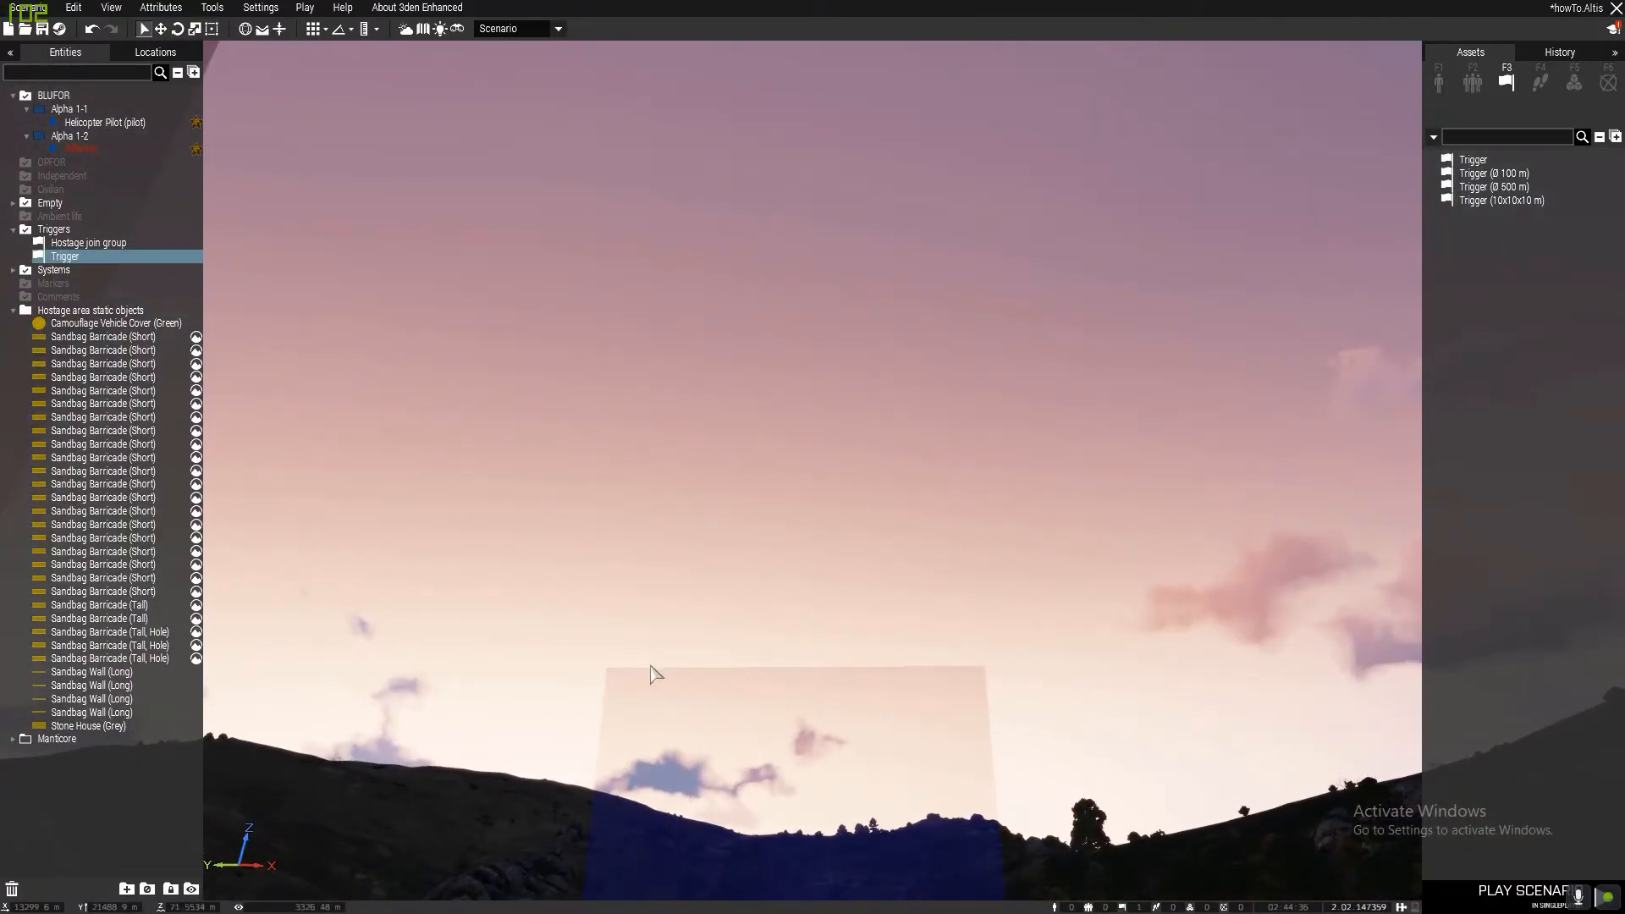
right_click_drag(656, 674, 841, 789)
double_click(827, 714)
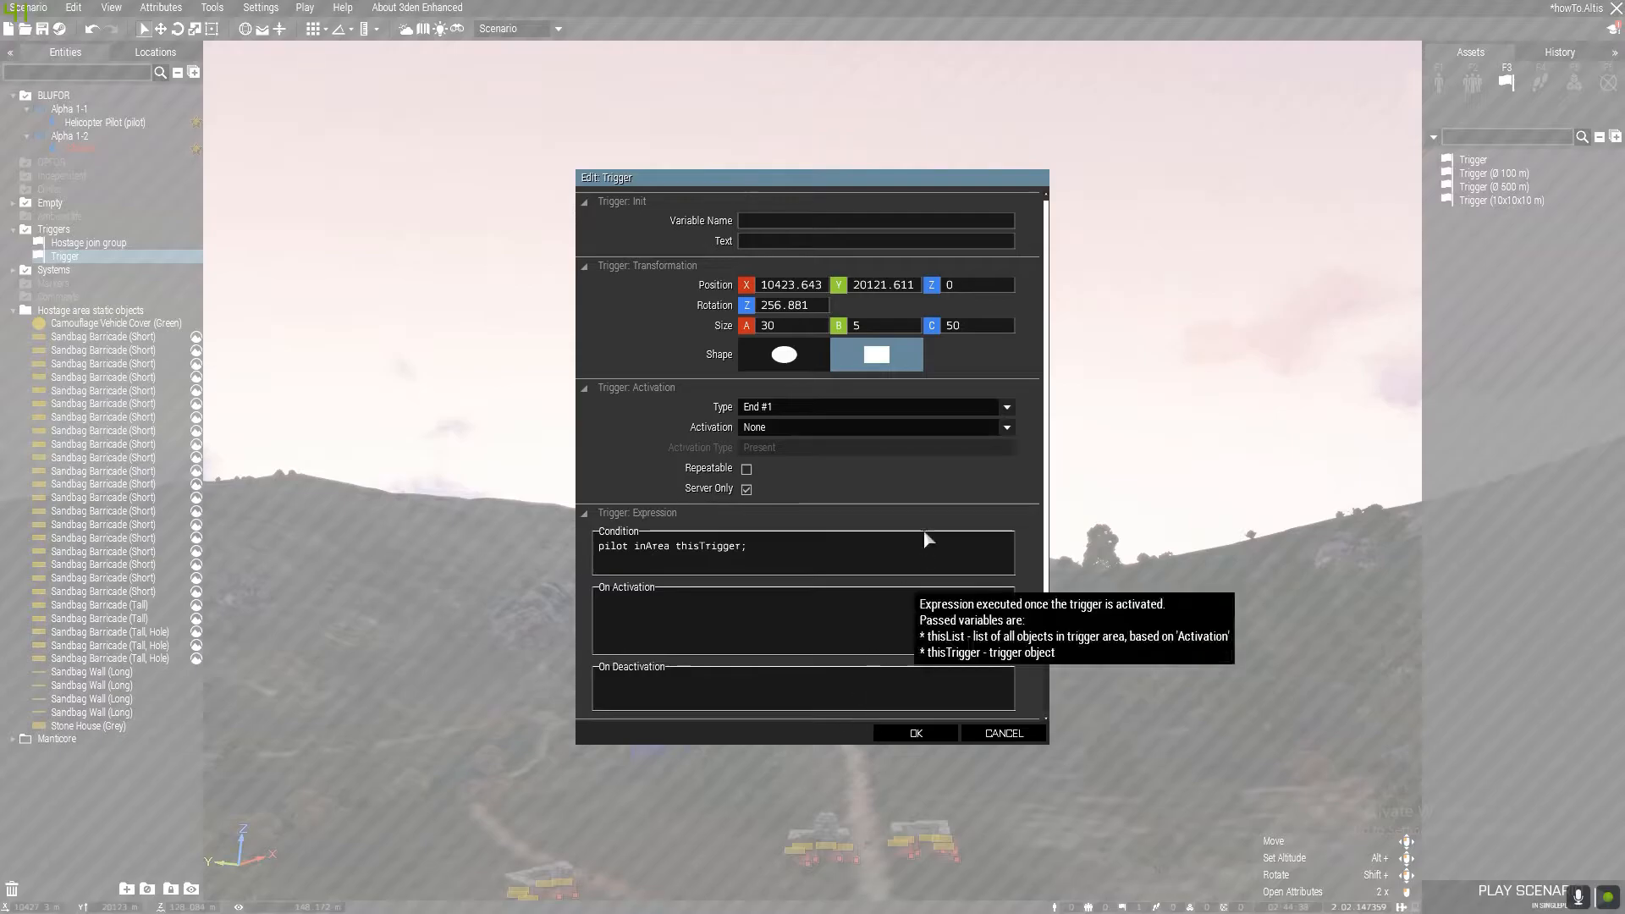
left_click_drag(971, 324, 929, 325)
type("-1")
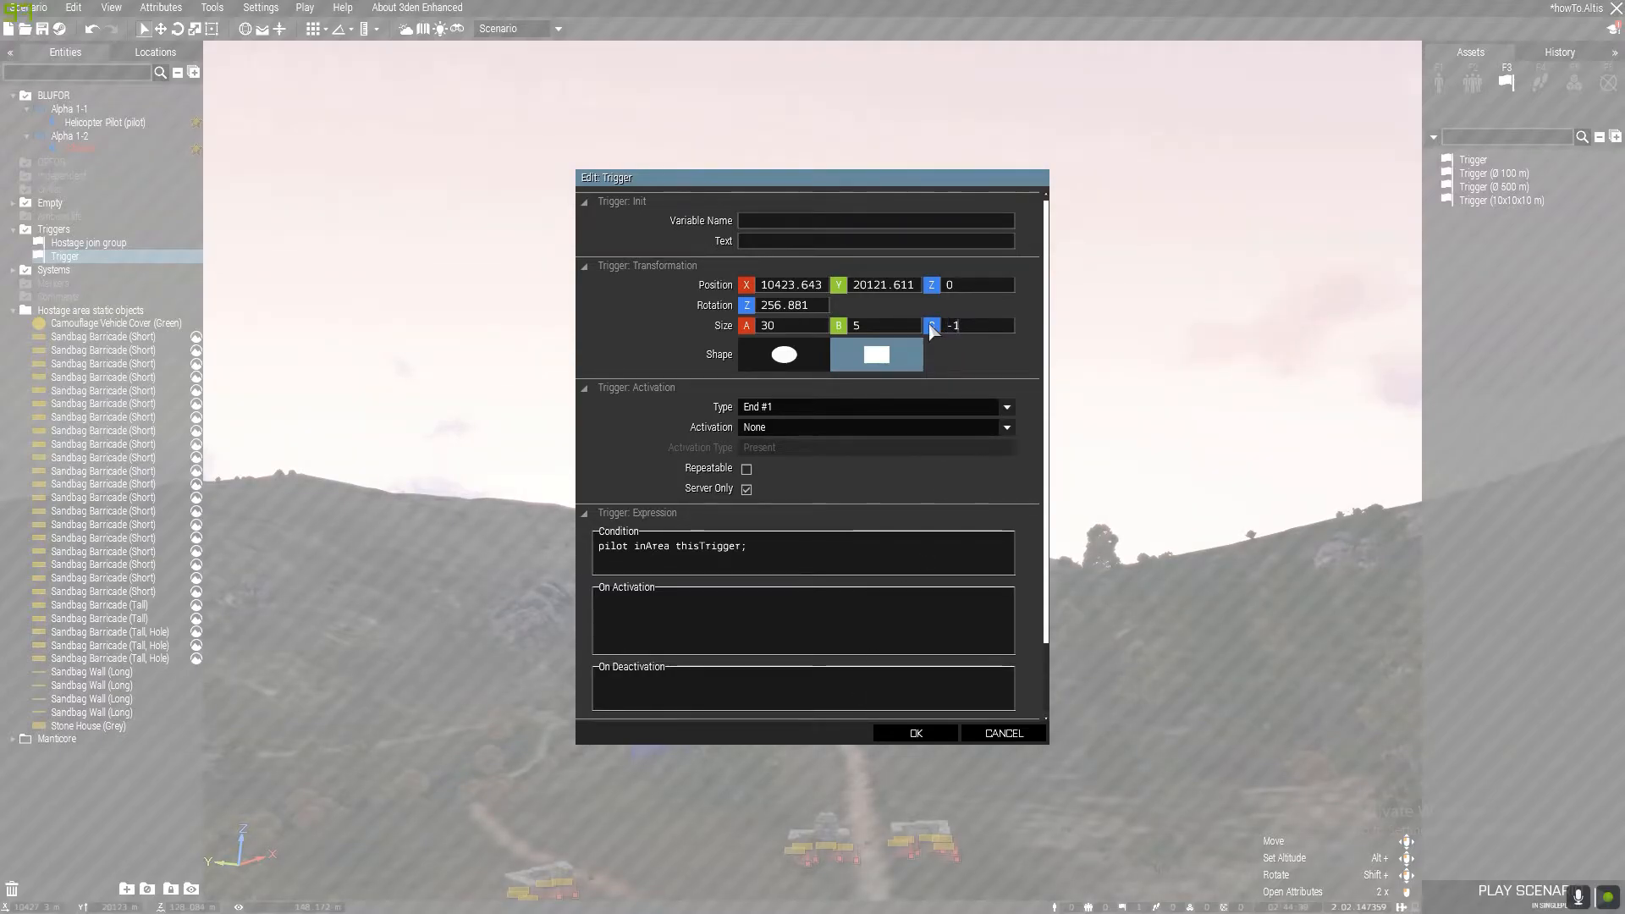
key("Return")
- Examine the End #1 trigger's condition that checks whether the pilot is inside the trigger area
right_click_drag(932, 330, 914, 460)
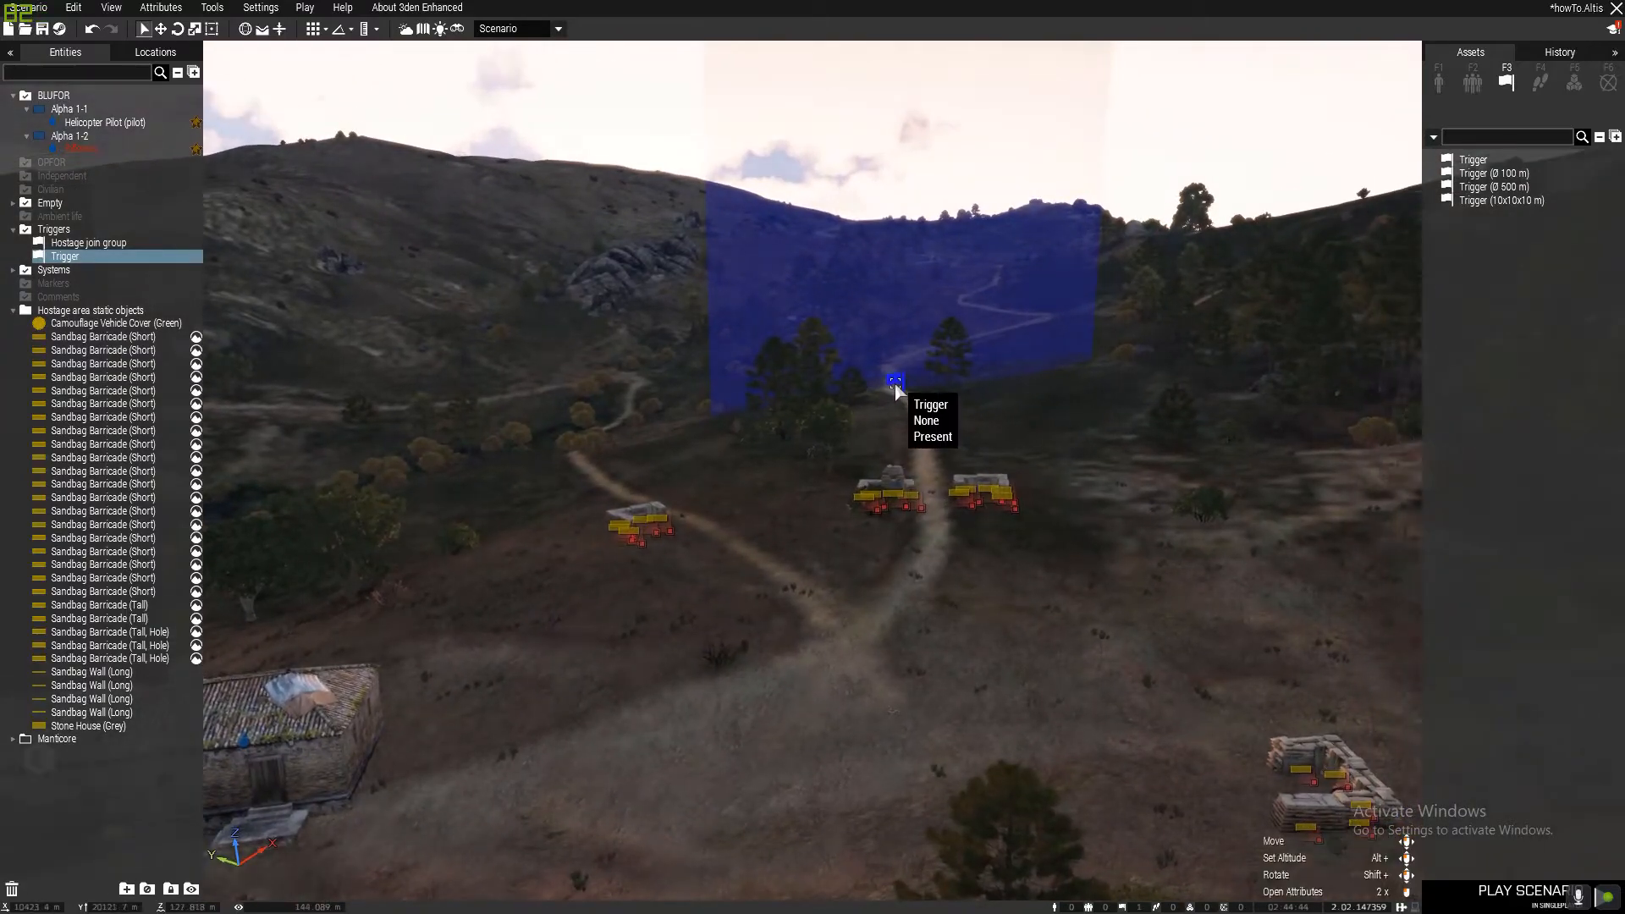
double_click(892, 407)
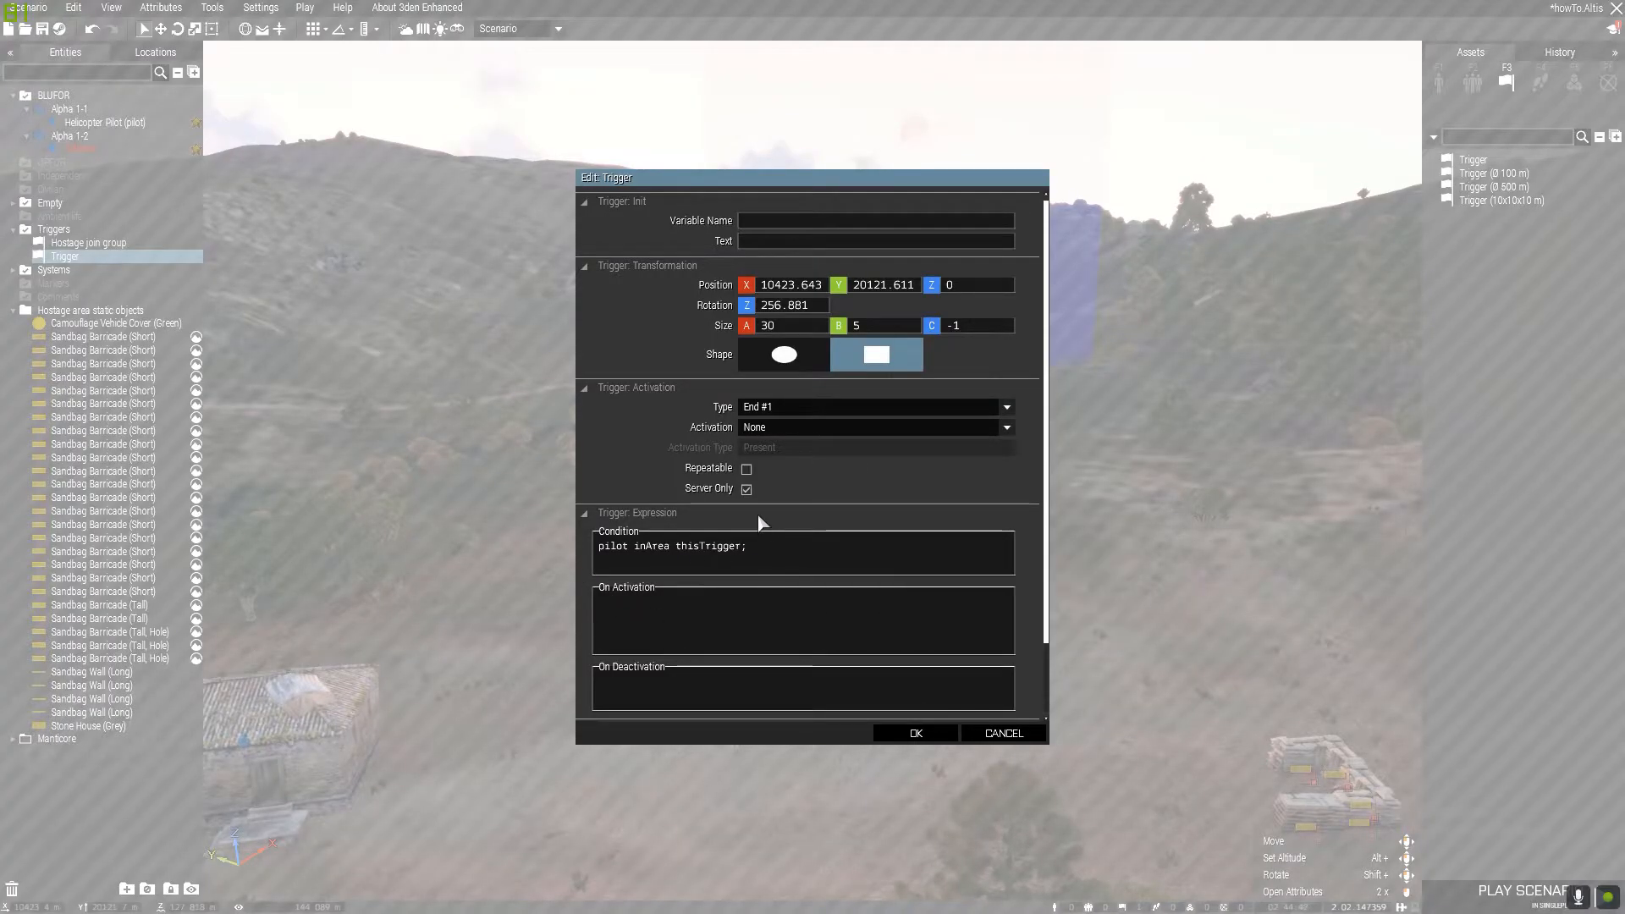
double_click(611, 547)
double_click(624, 547)
left_click_drag(635, 550, 668, 551)
left_click(683, 559)
left_click_drag(742, 546, 692, 546)
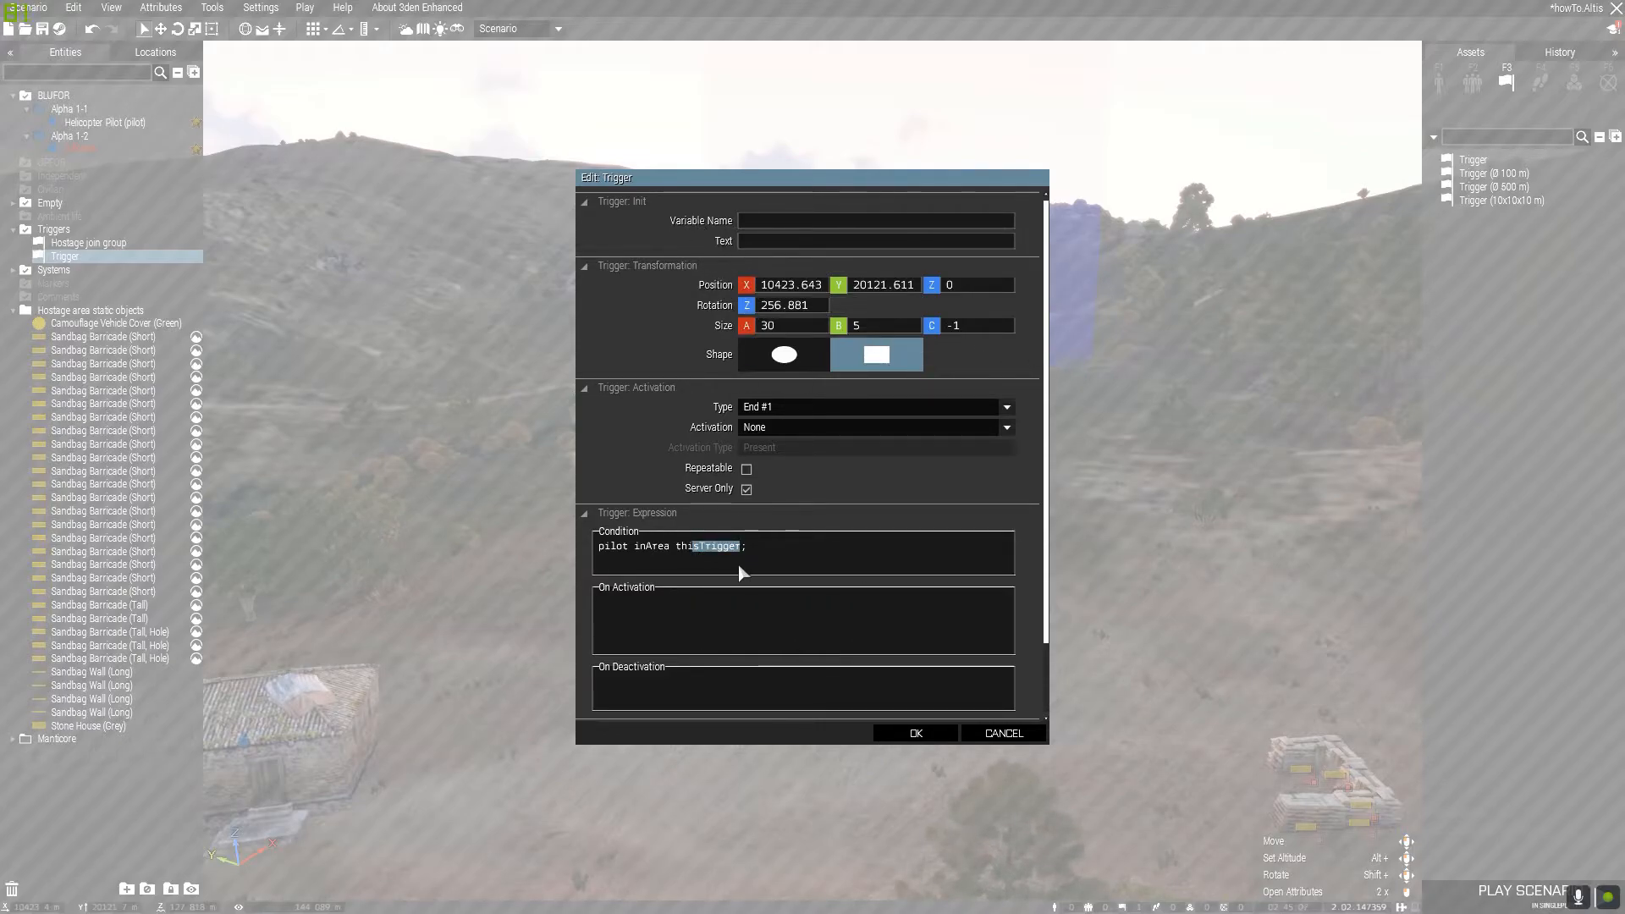
left_click(653, 548)
left_click(918, 733)
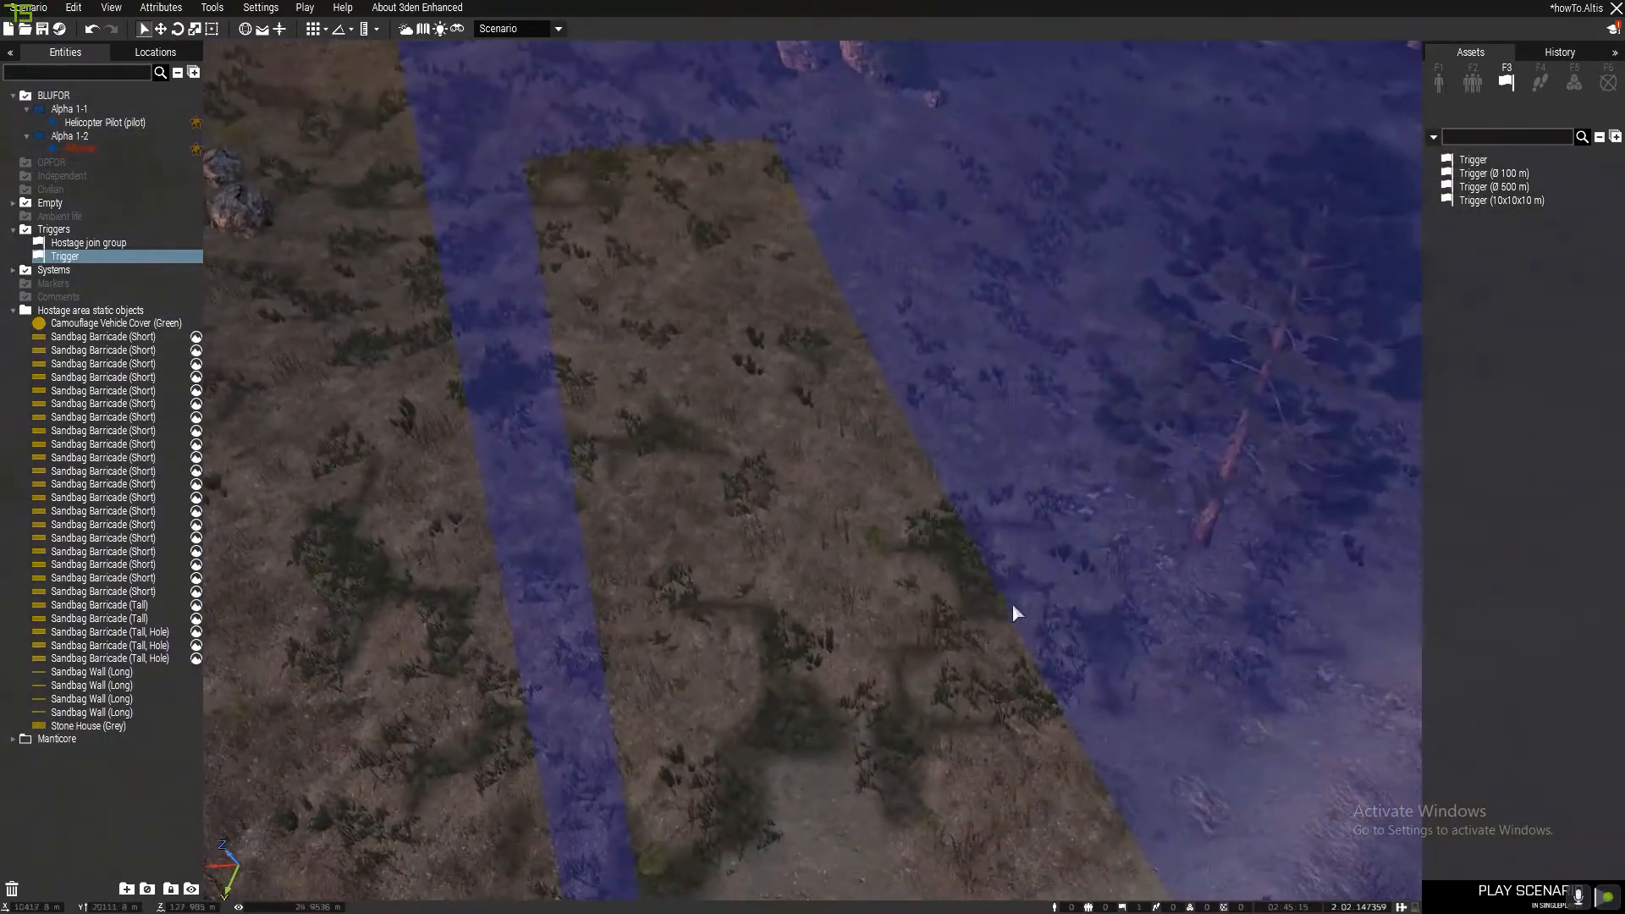
- Check the variable name in the attributes of the helicopter pilot inside the house
key("w")
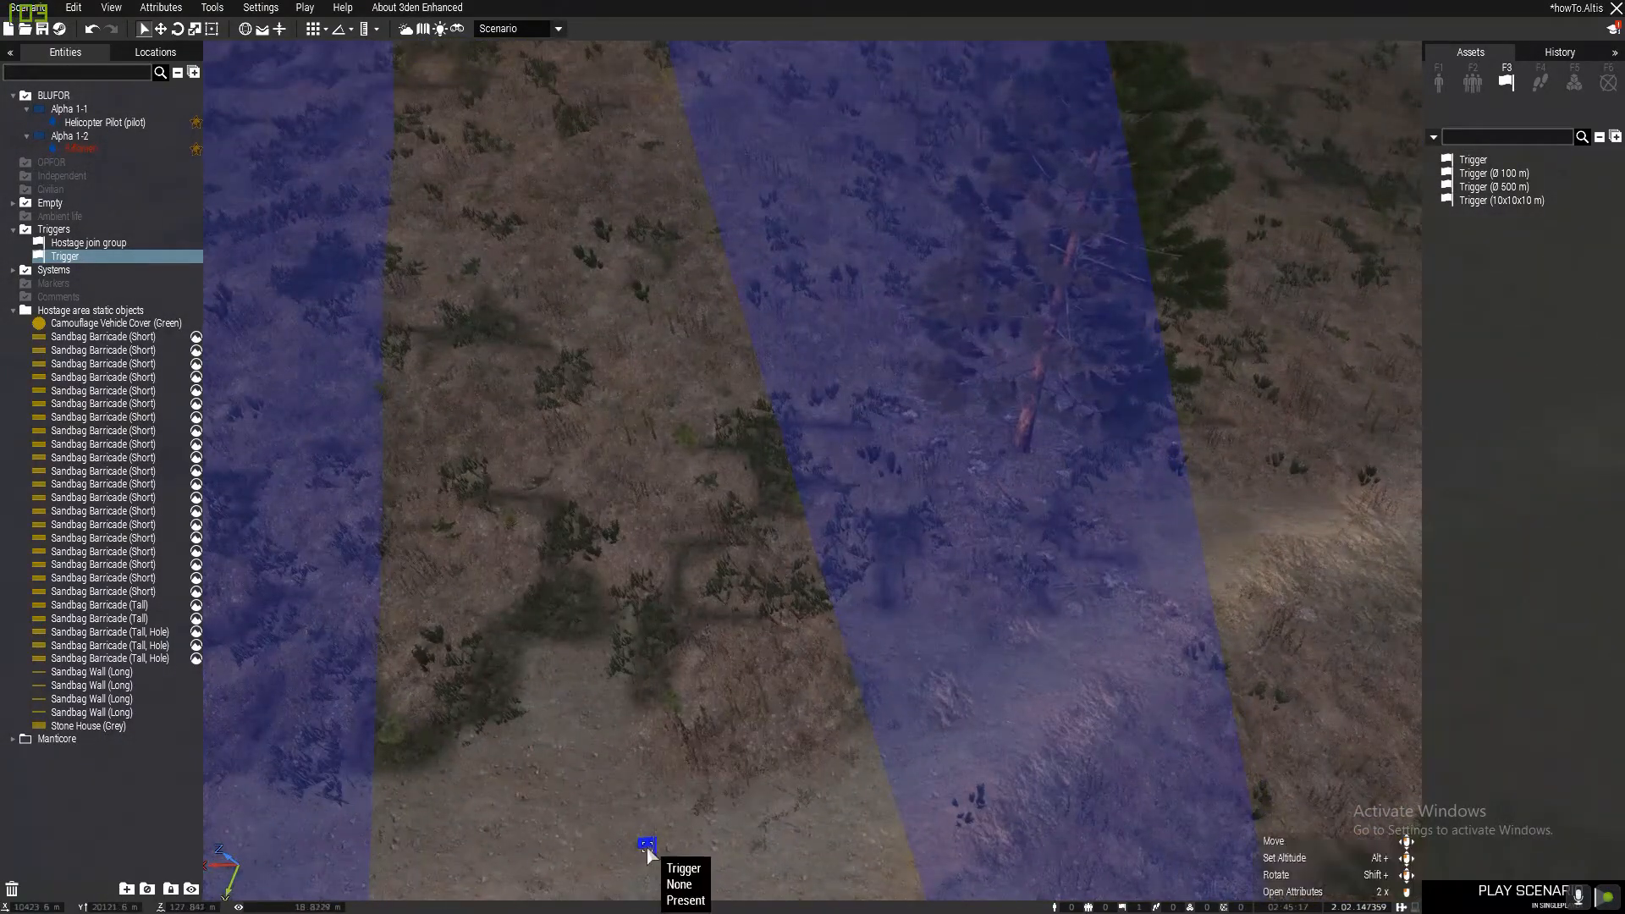
key("w")
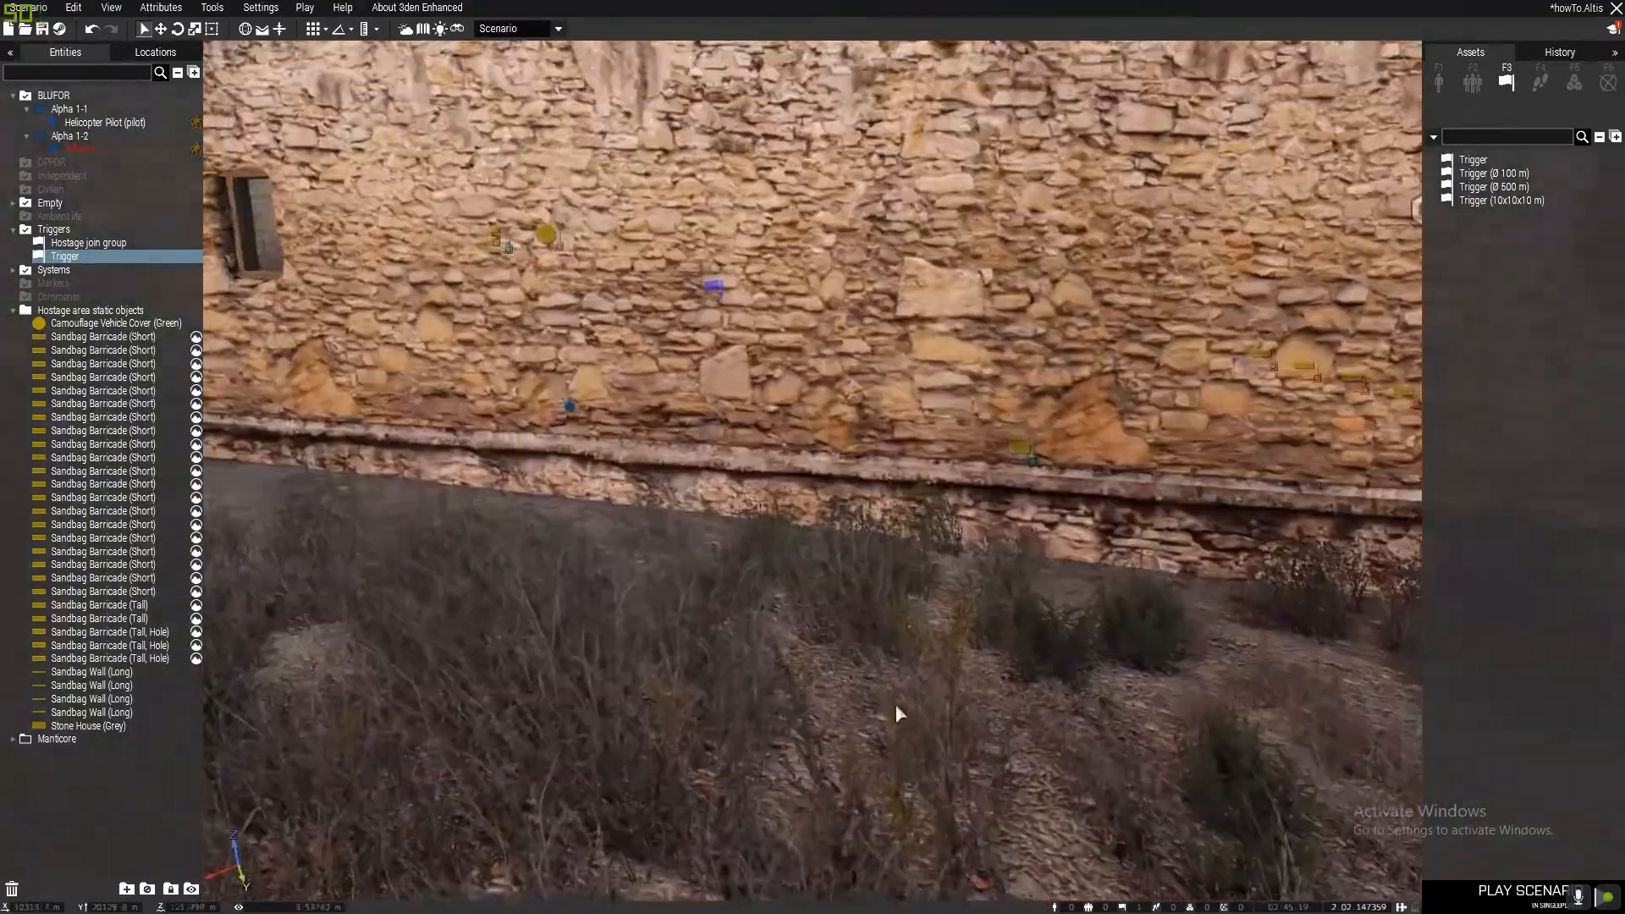
right_click_drag(896, 705, 640, 735)
key("w")
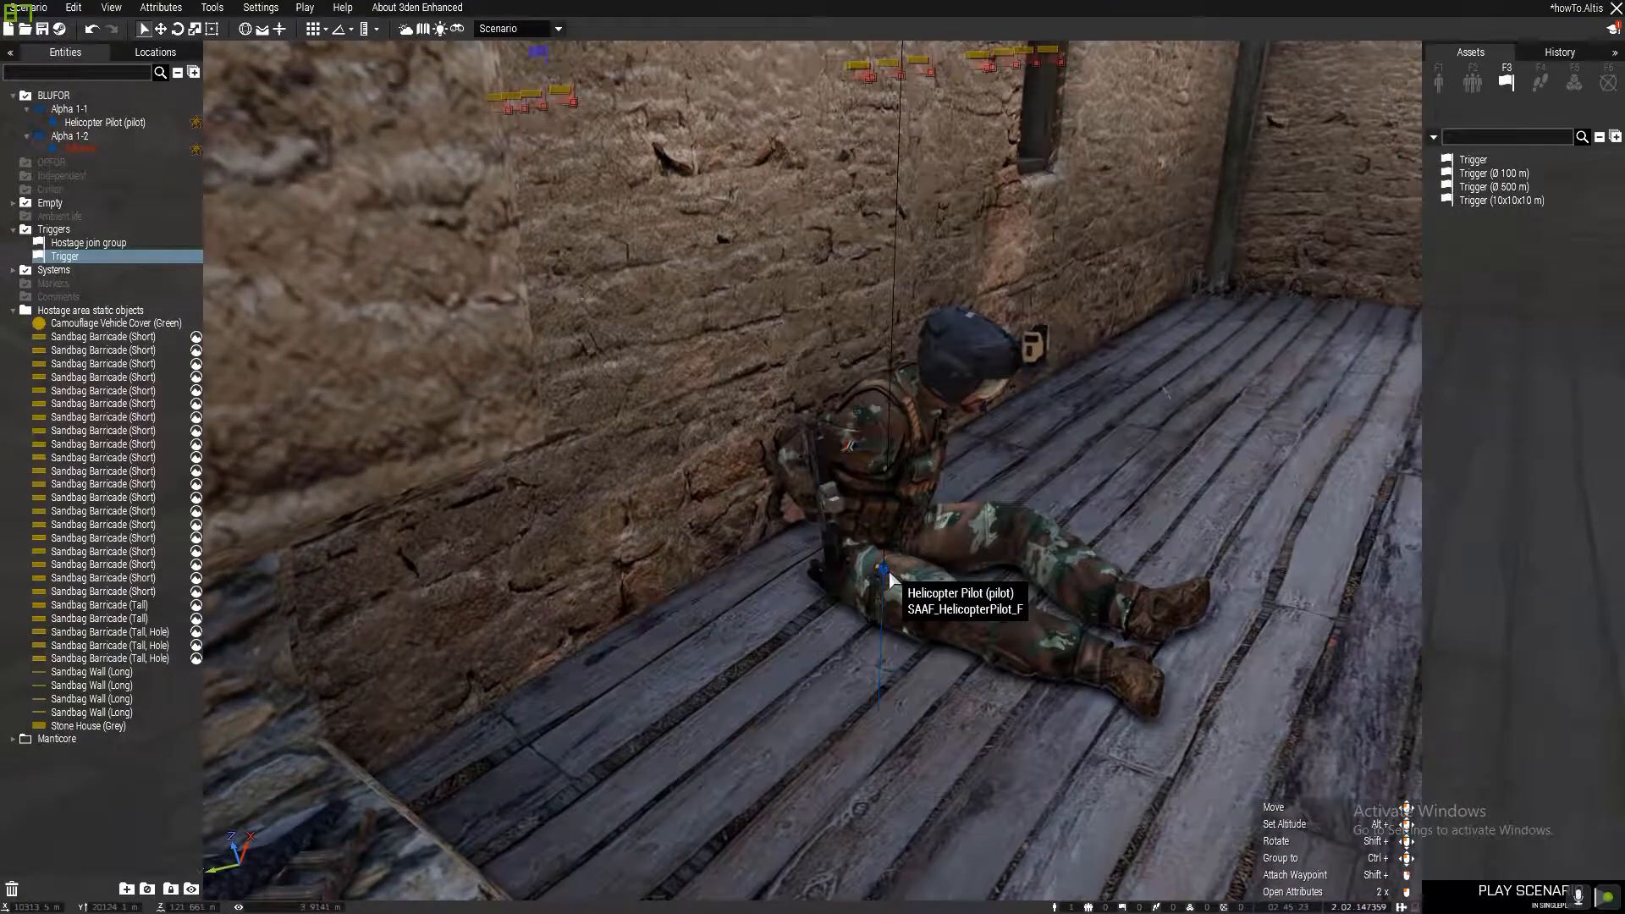
double_click(881, 569)
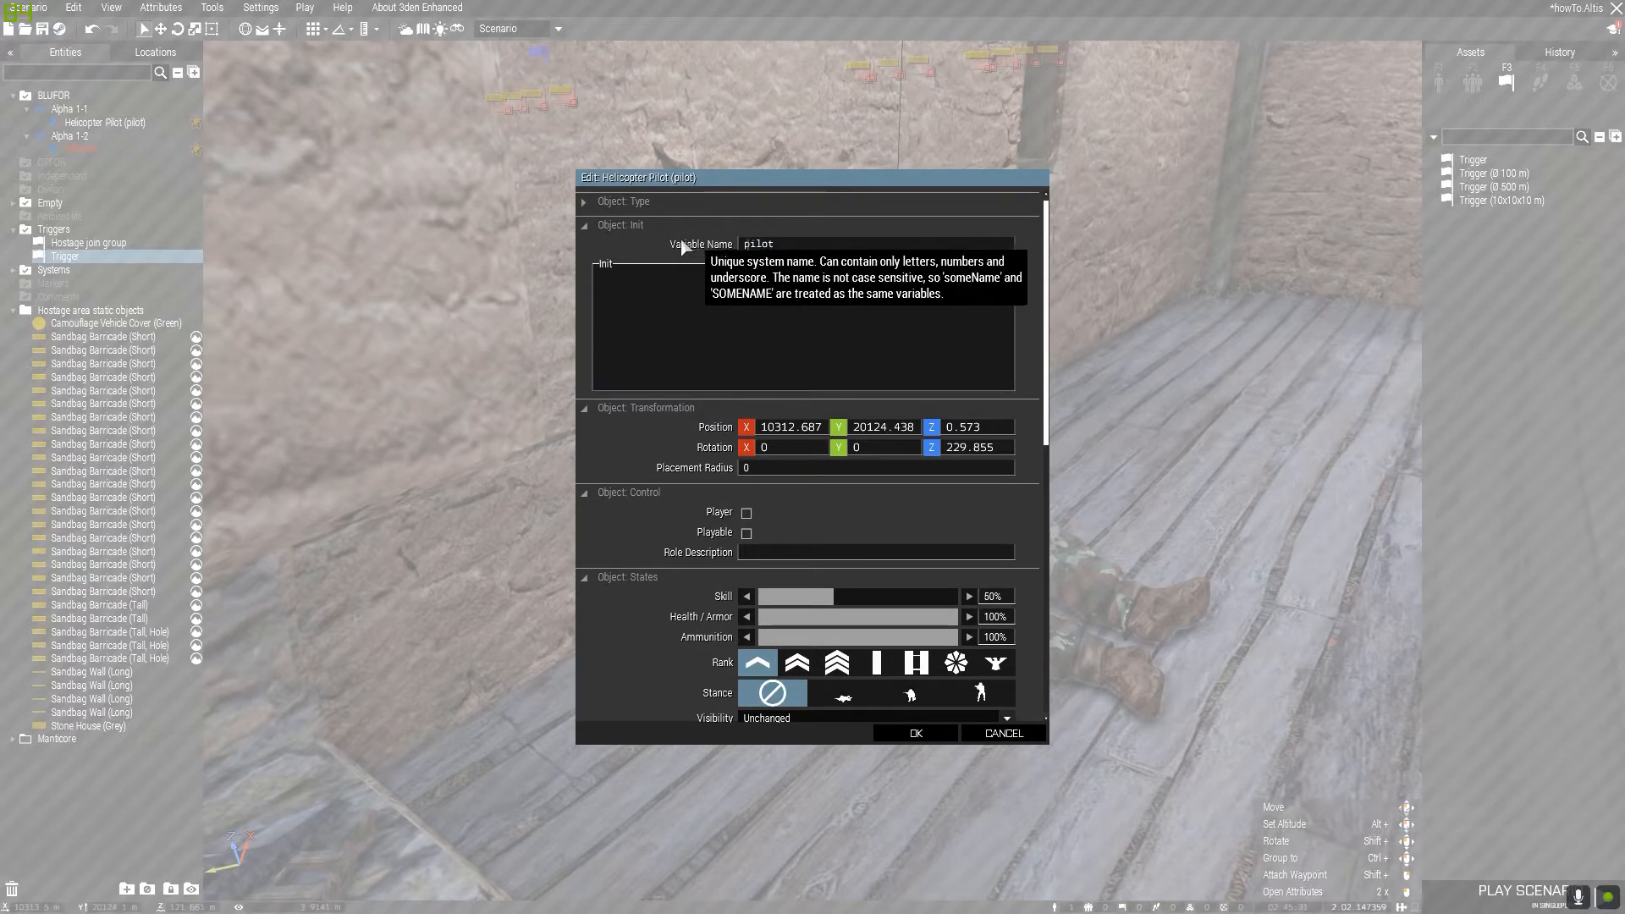
left_click(915, 733)
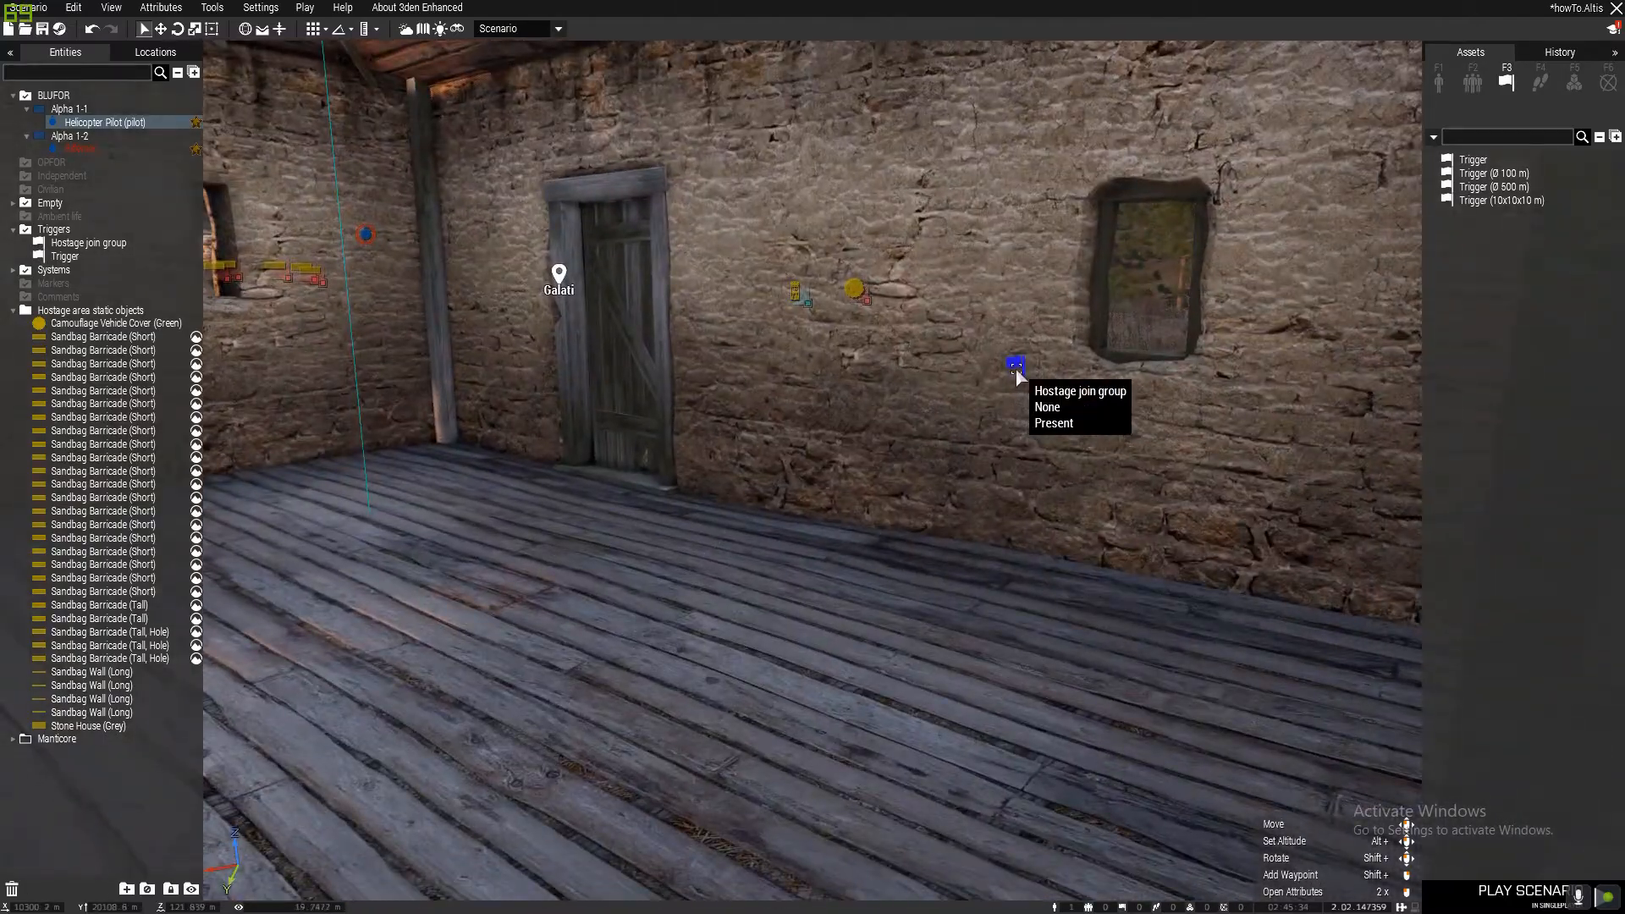
- Check where the pilot's variable name is used in the Hostage join group trigger's condition and activation code
double_click(1015, 366)
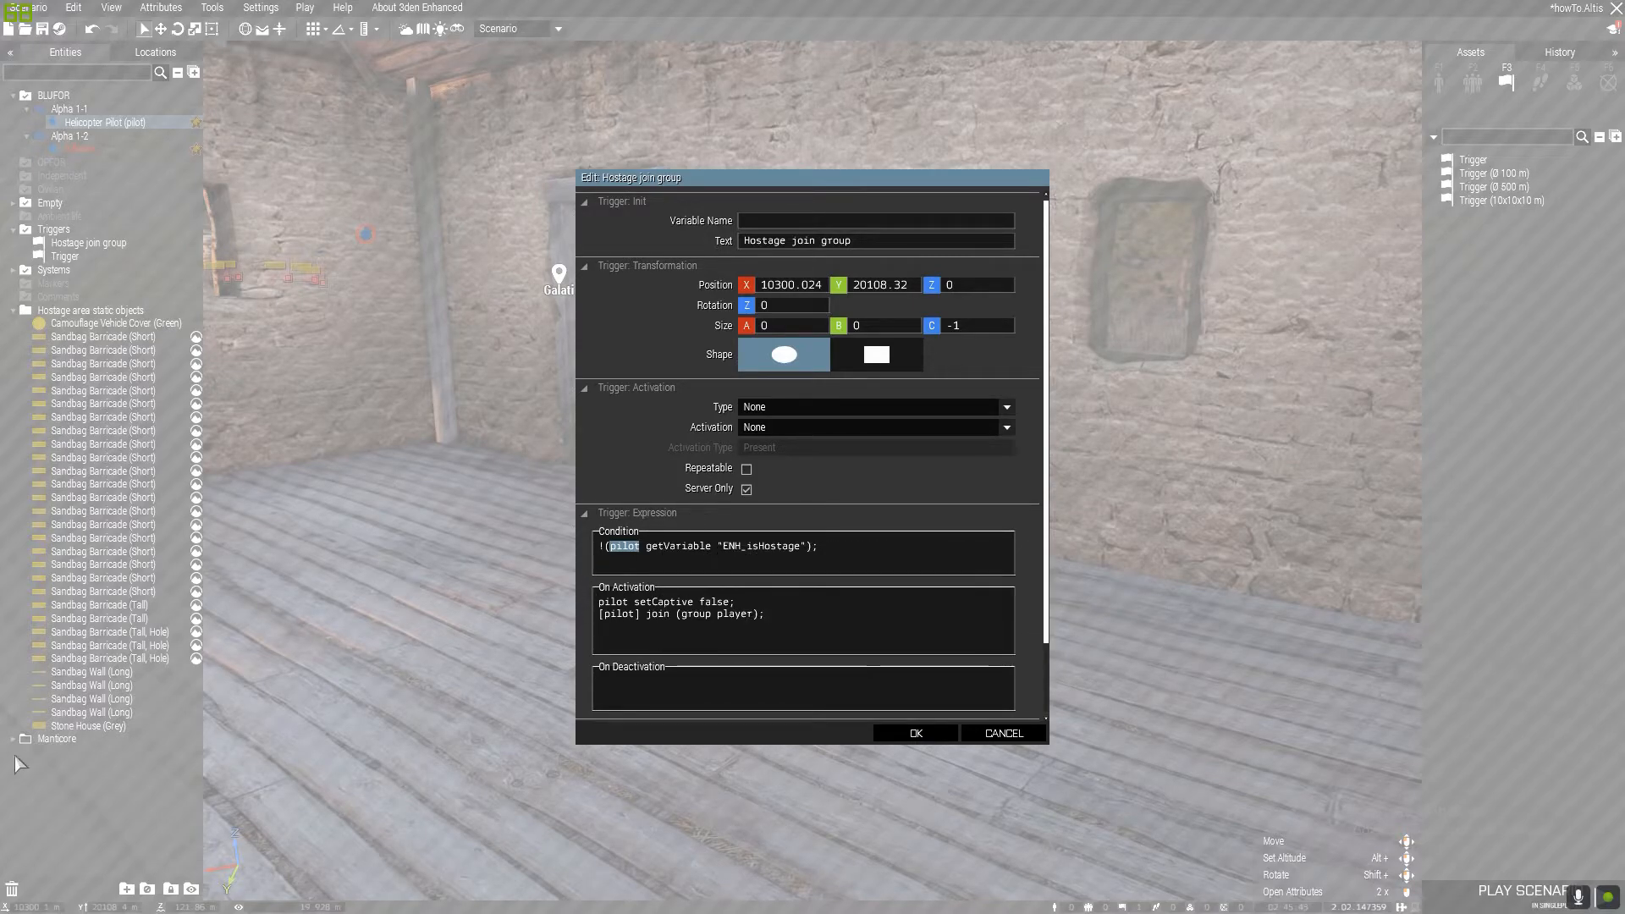
left_click_drag(721, 546, 806, 546)
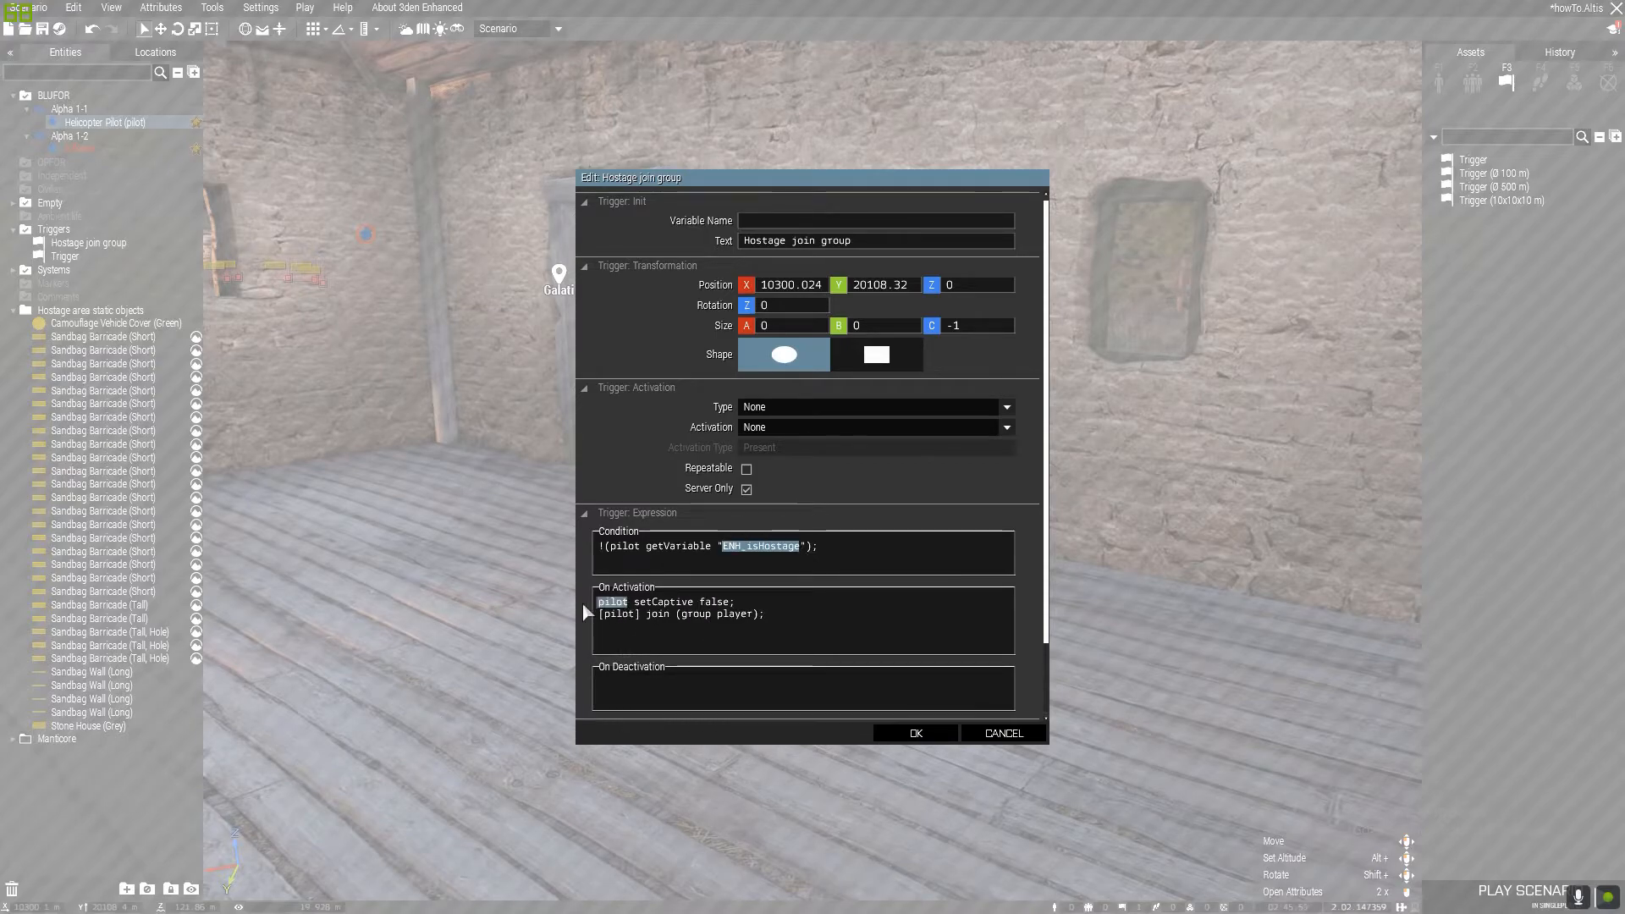
double_click(603, 615)
left_click(918, 737)
- Make the hidden Manticore layer visible in the scene
key("q")
right_click_drag(1007, 670, 959, 694)
scroll(960, 694, "down", 6)
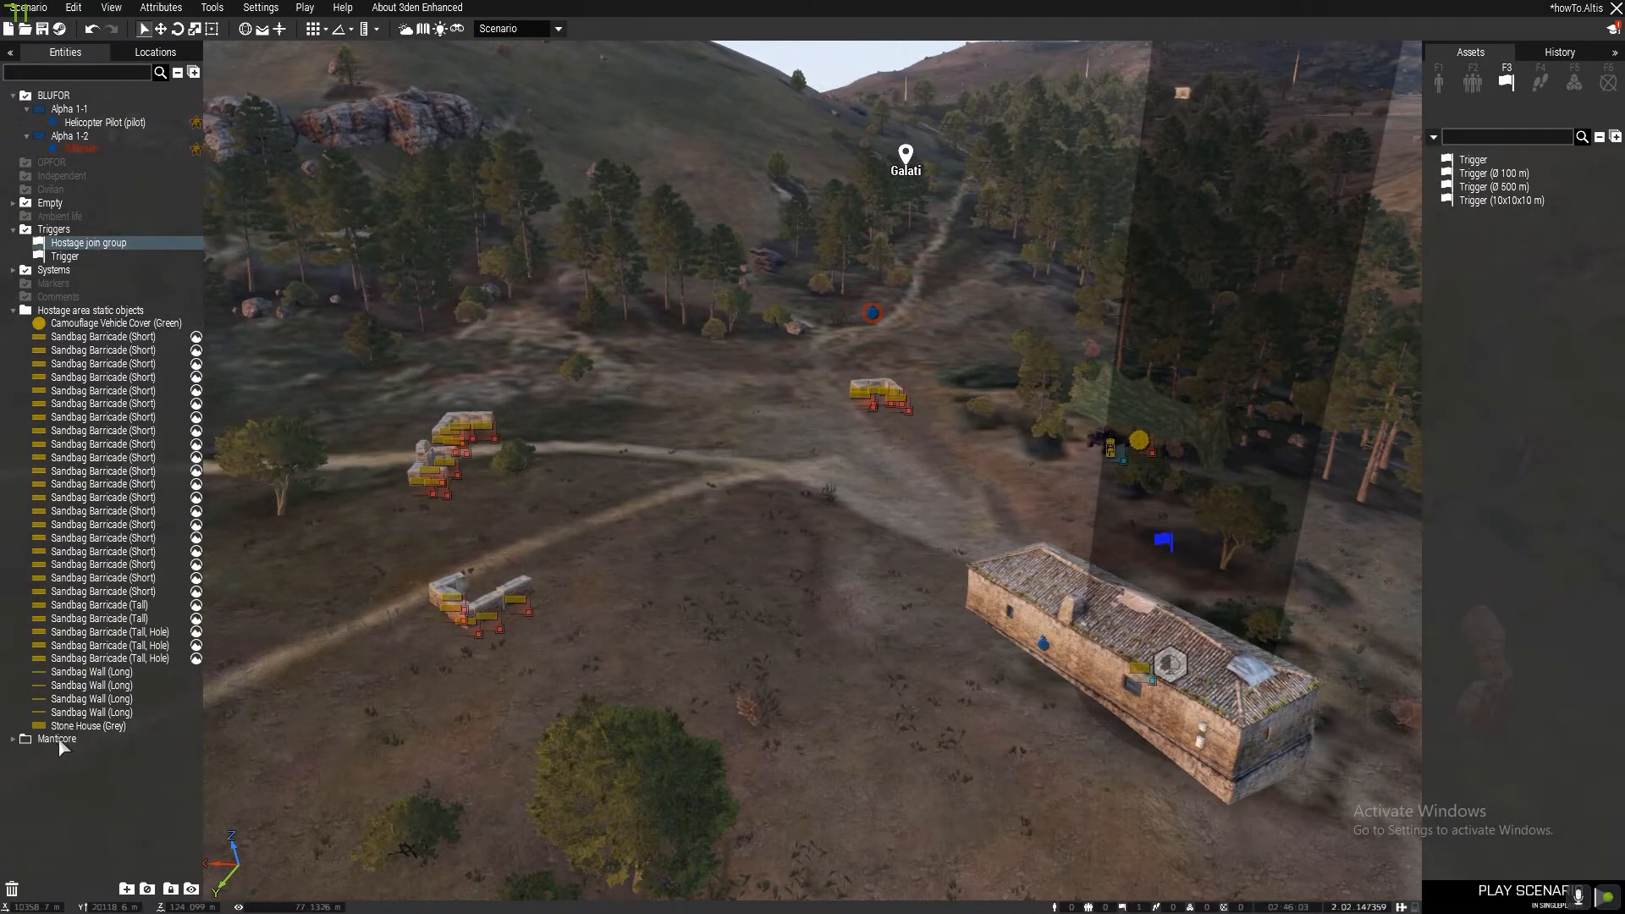
left_click(57, 738)
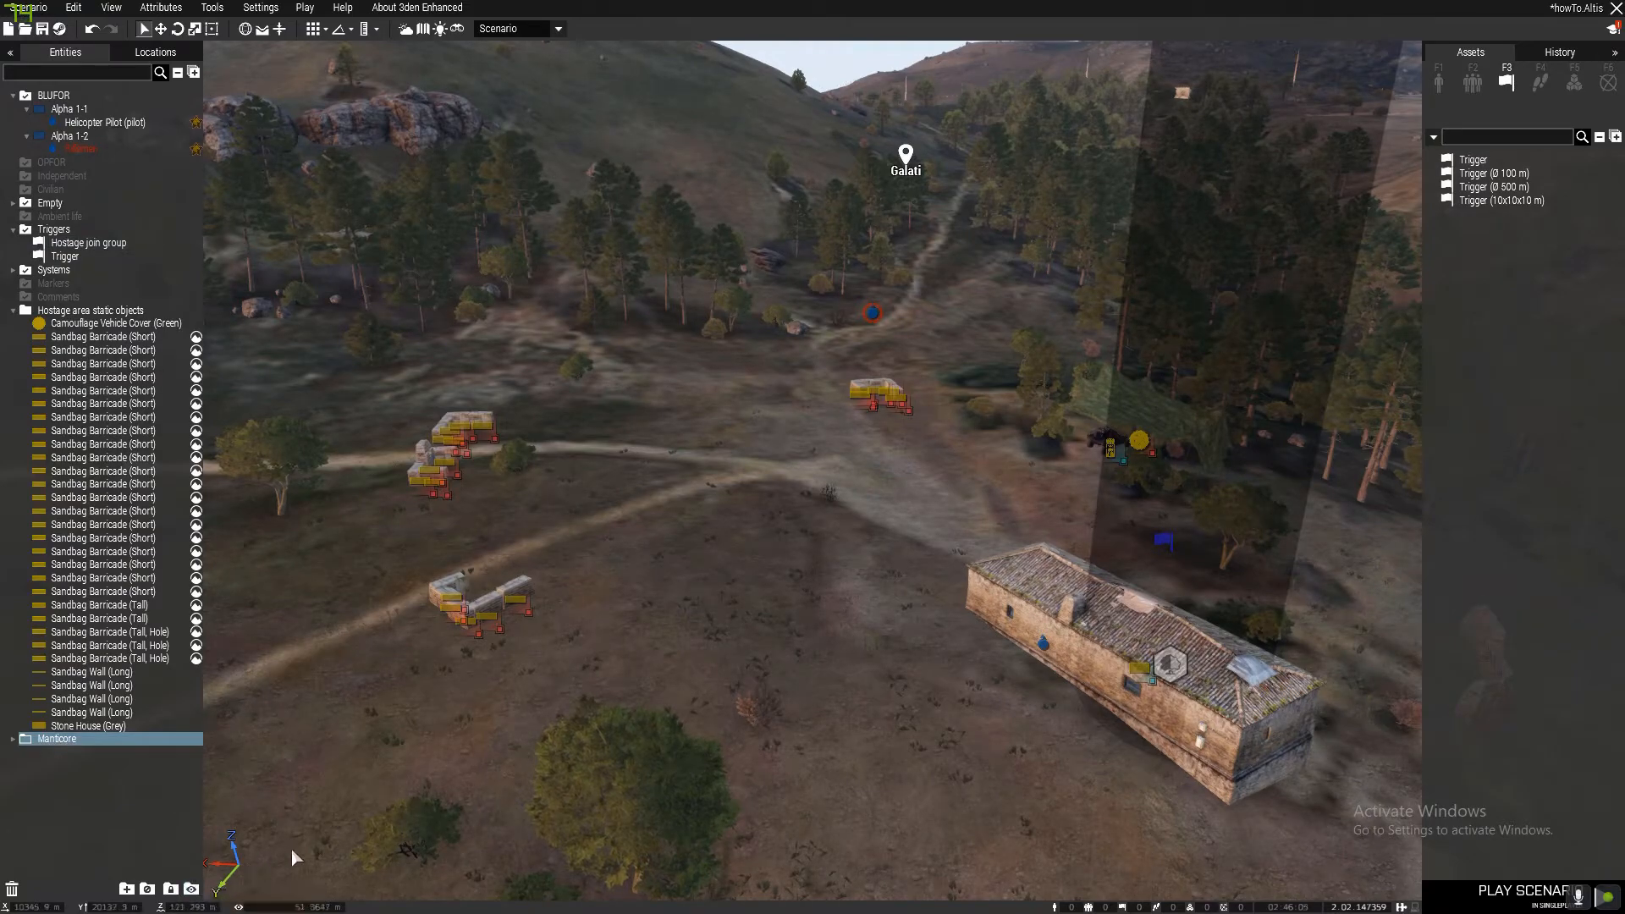
left_click(193, 888)
- Examine the enemy units placed around the stone house, the sandbag barricades and the camouflage cover
right_click_drag(359, 817, 1084, 664)
key("d")
key("w")
key("w")
key("q")
key("s")
key("w")
key("d")
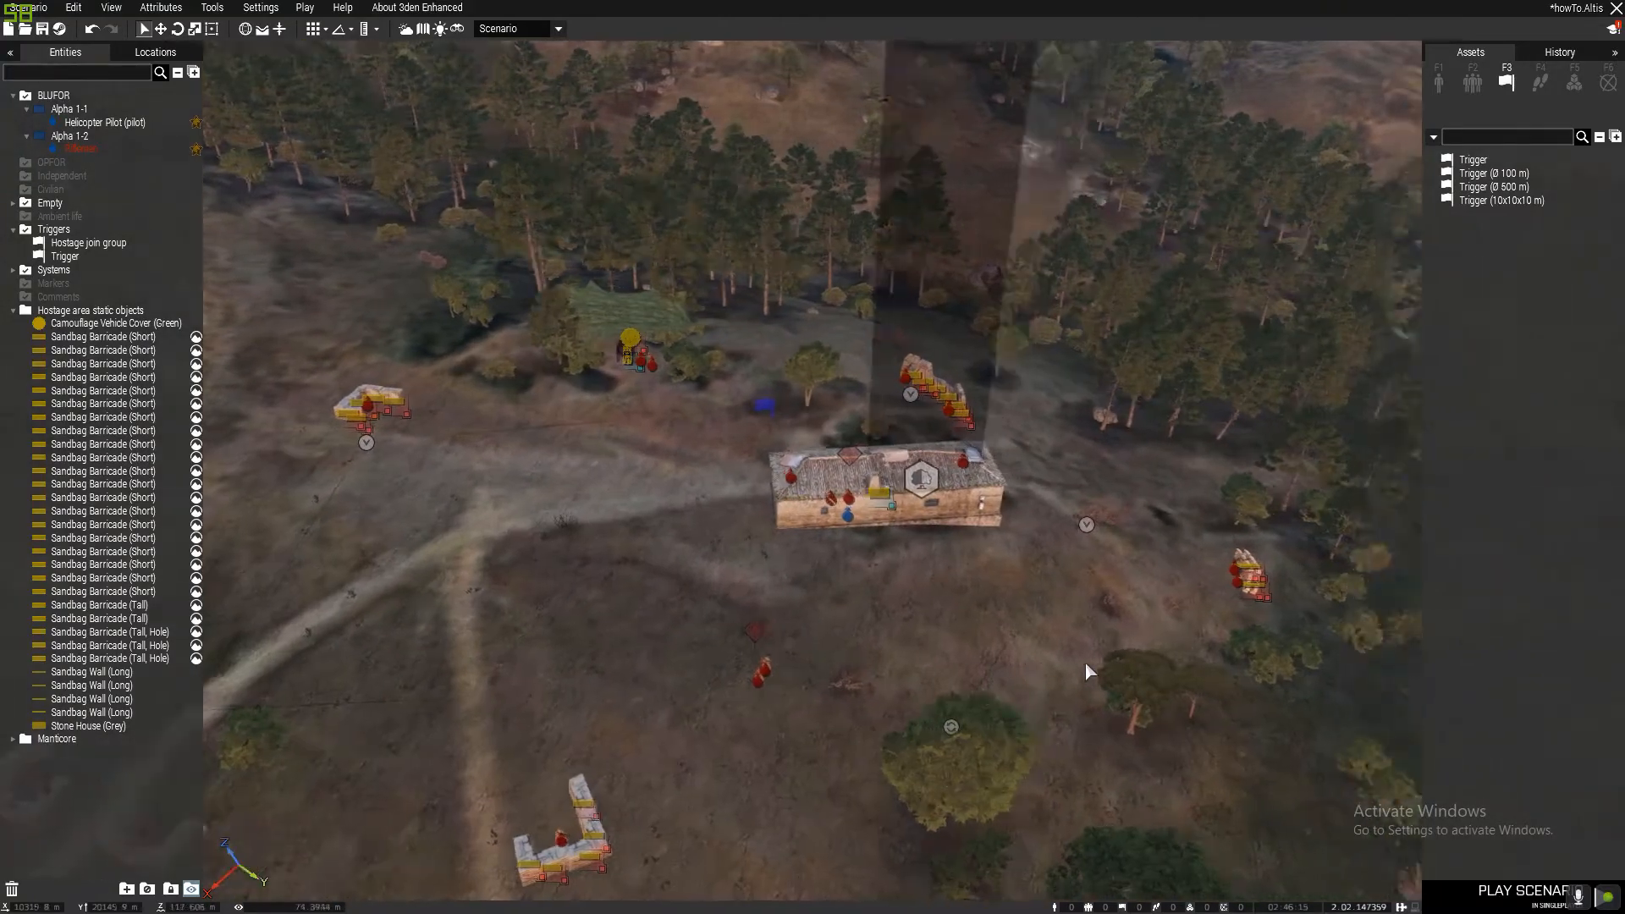
right_click_drag(1085, 660, 906, 612)
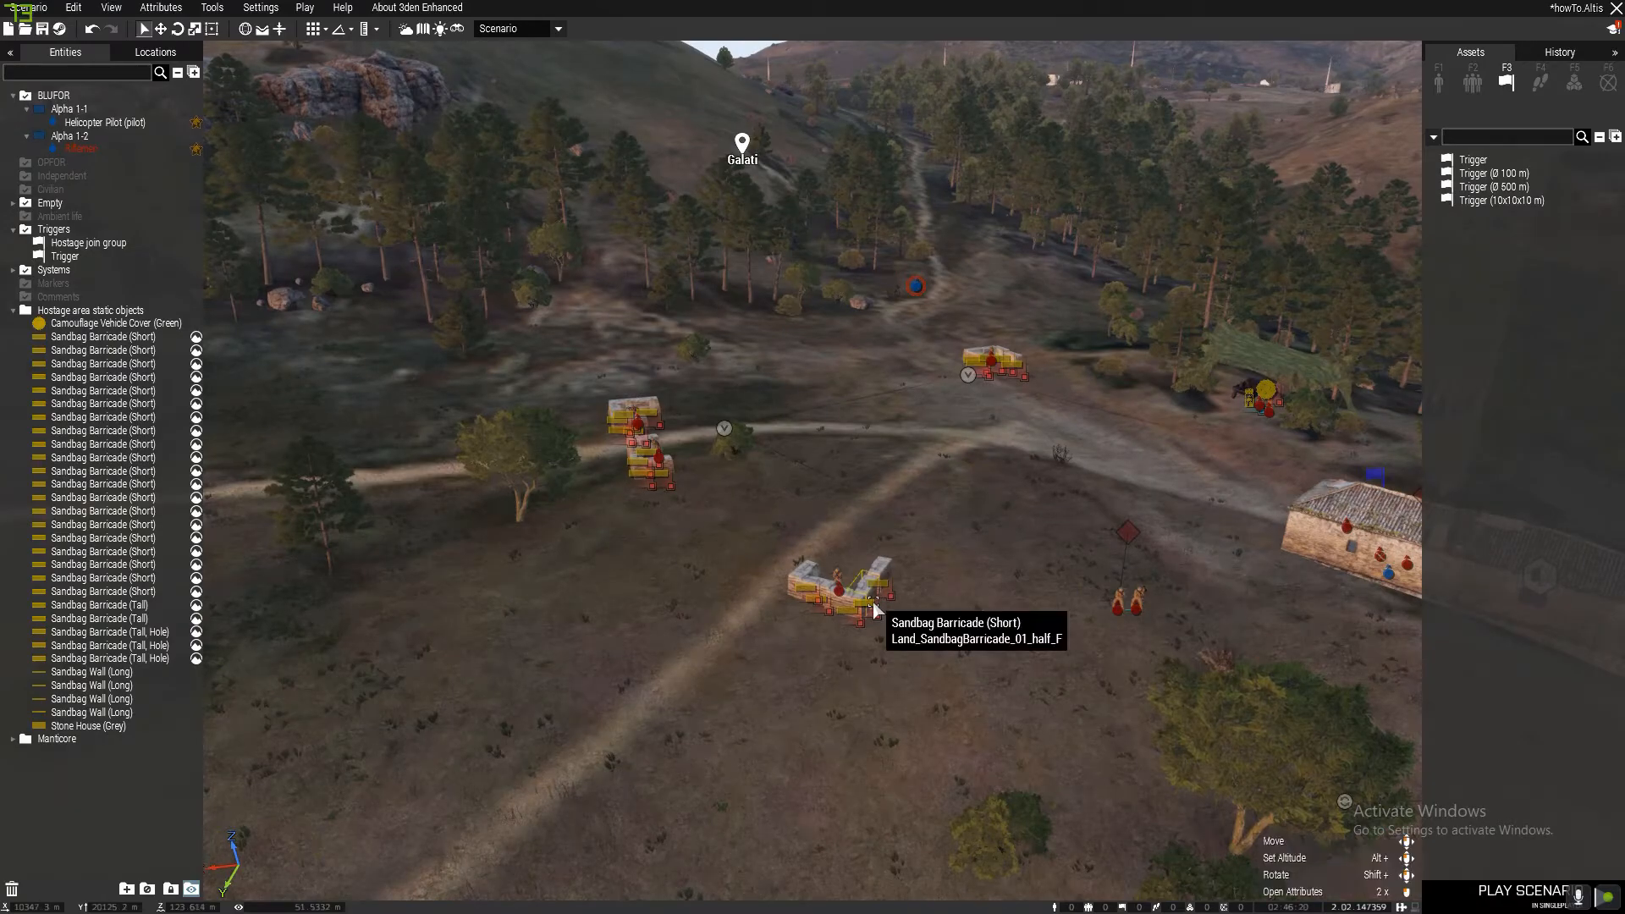
- Check the simulation and damage settings in the attributes of a short sandbag barricade near the dirt road
double_click(884, 604)
scroll(856, 614, "down", 3)
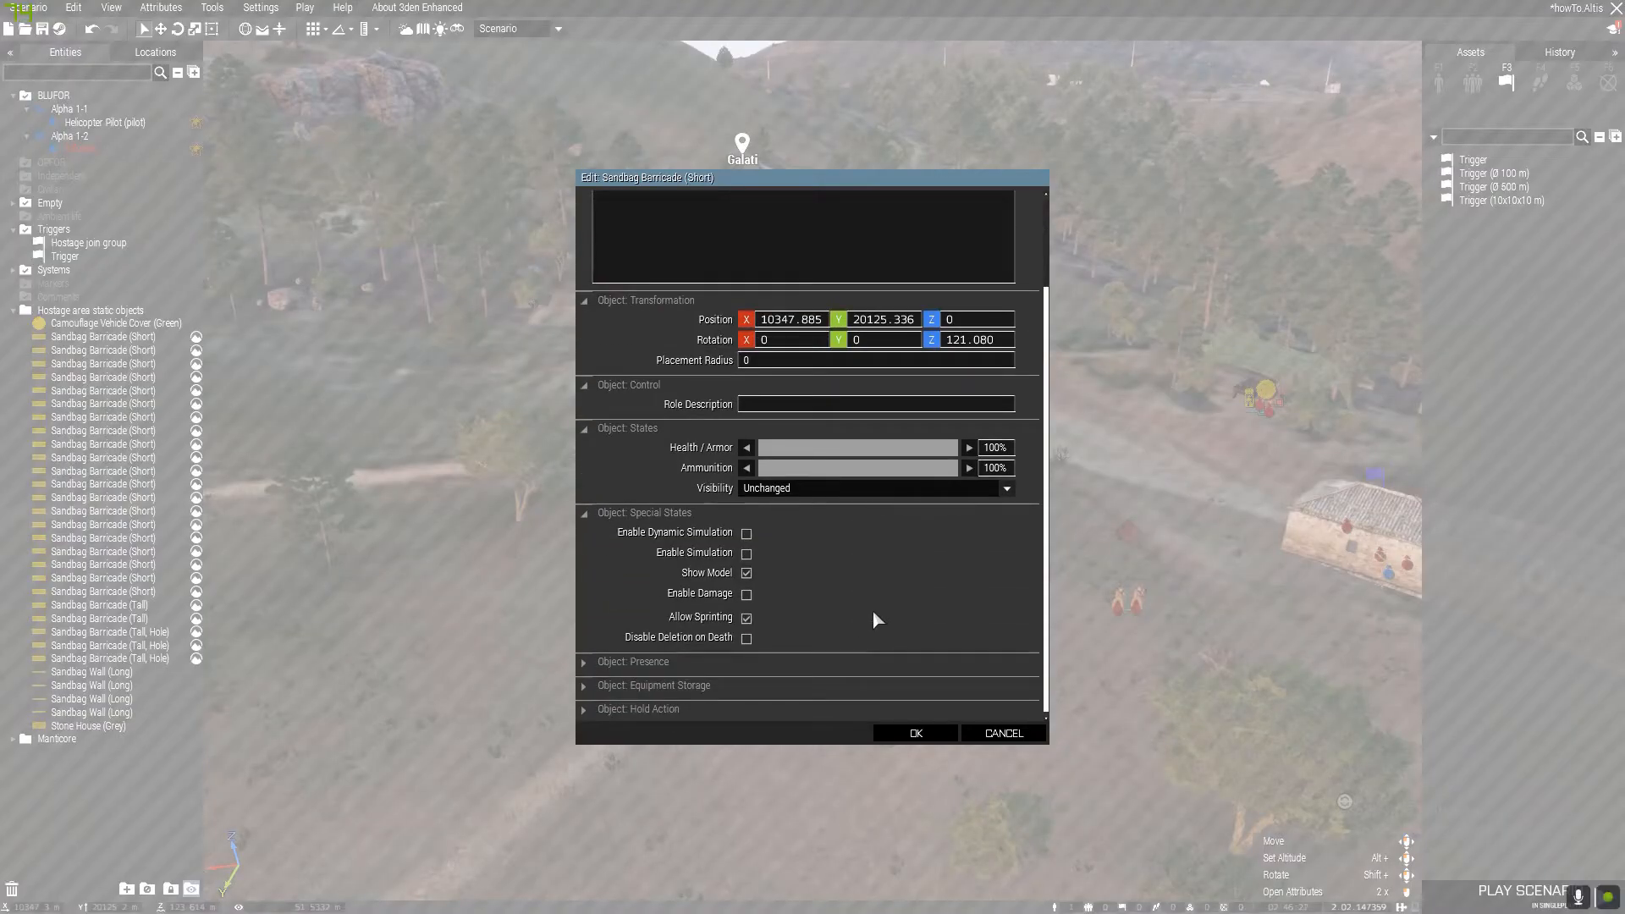
left_click(912, 733)
- Look over the stone house and its surrounding guard positions from several sides
right_click_drag(982, 638, 1069, 581)
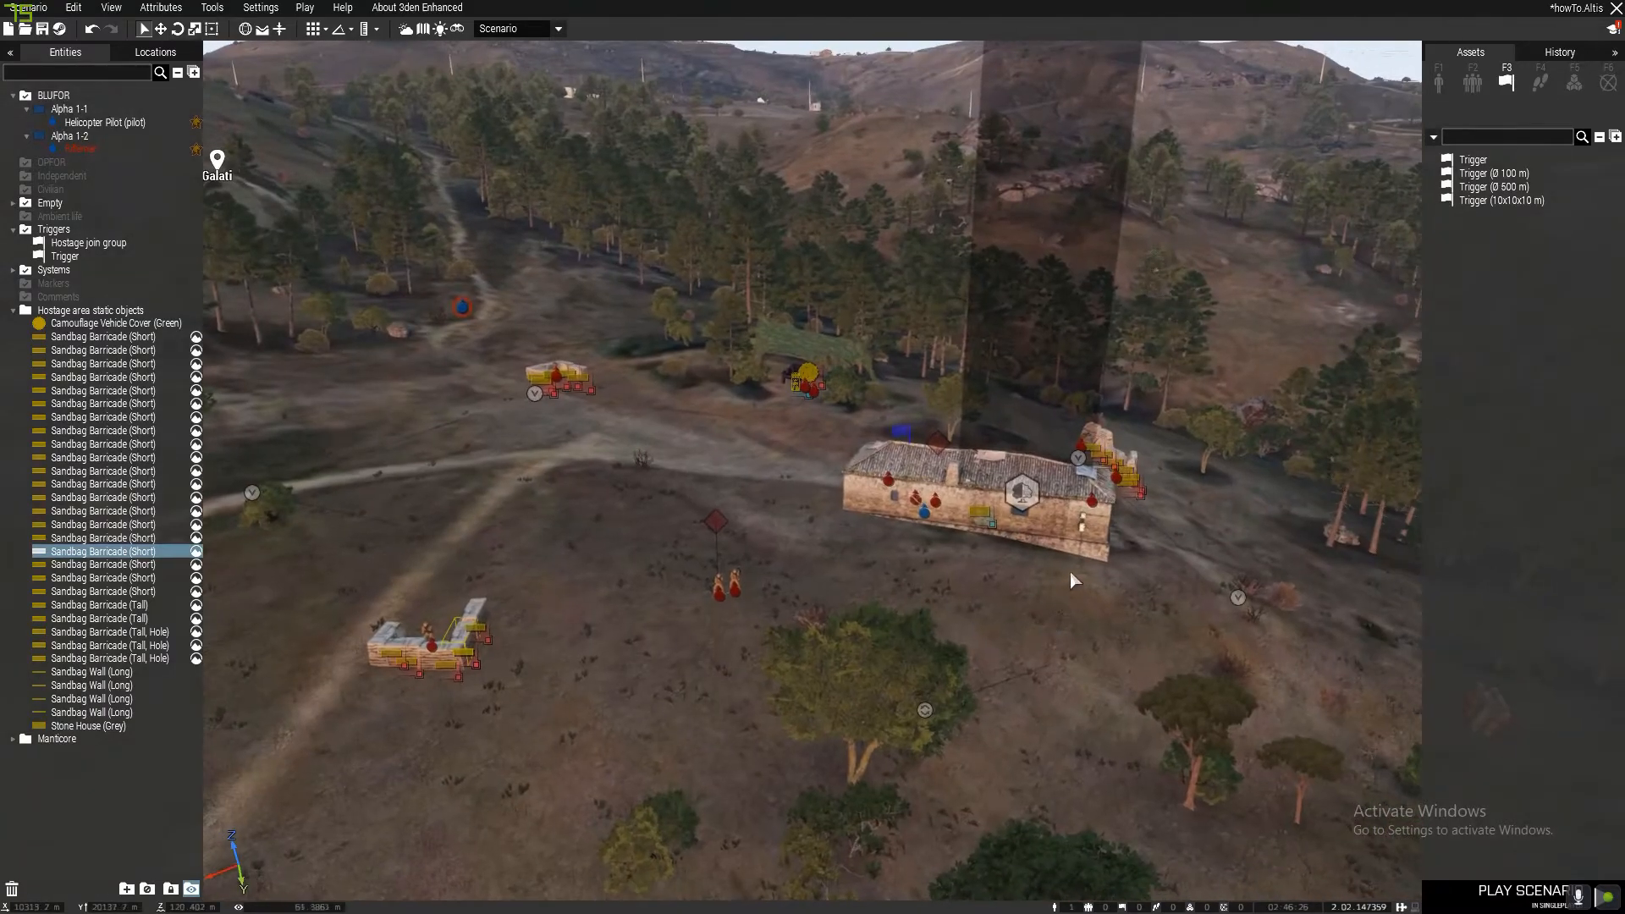
right_click_drag(1299, 576, 1210, 540)
right_click_drag(1107, 517, 1027, 517)
key("d")
key("s")
key("a")
key("w")
key("d")
key("d")
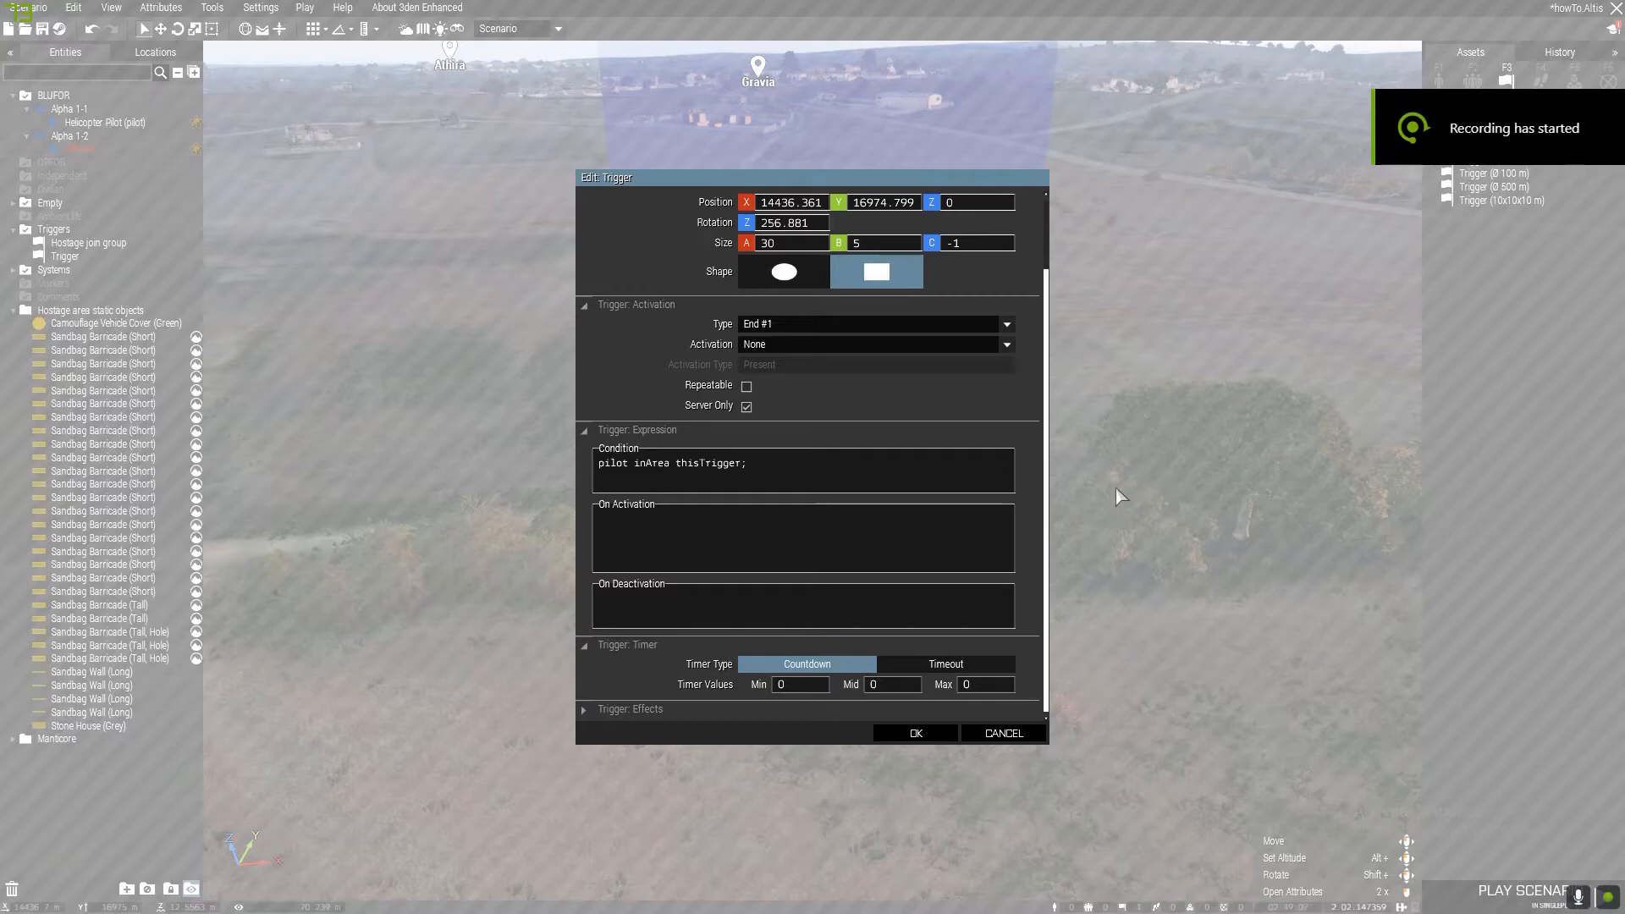
- Review the exit trigger's type options and select End #1
scroll(1015, 532, "up", 2)
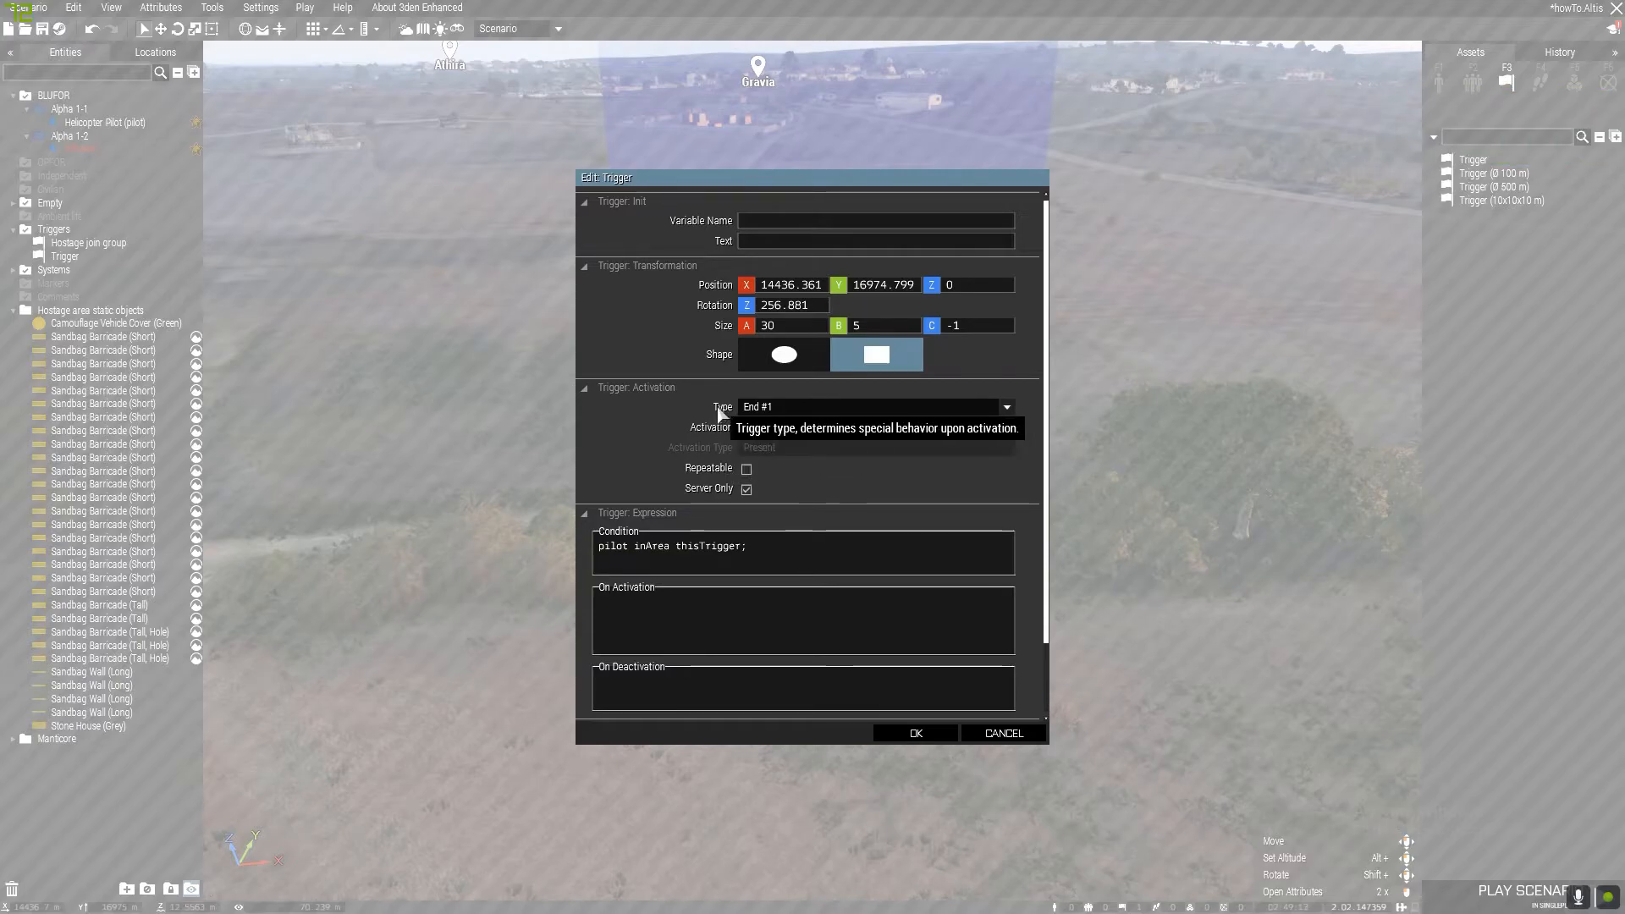
left_click(784, 410)
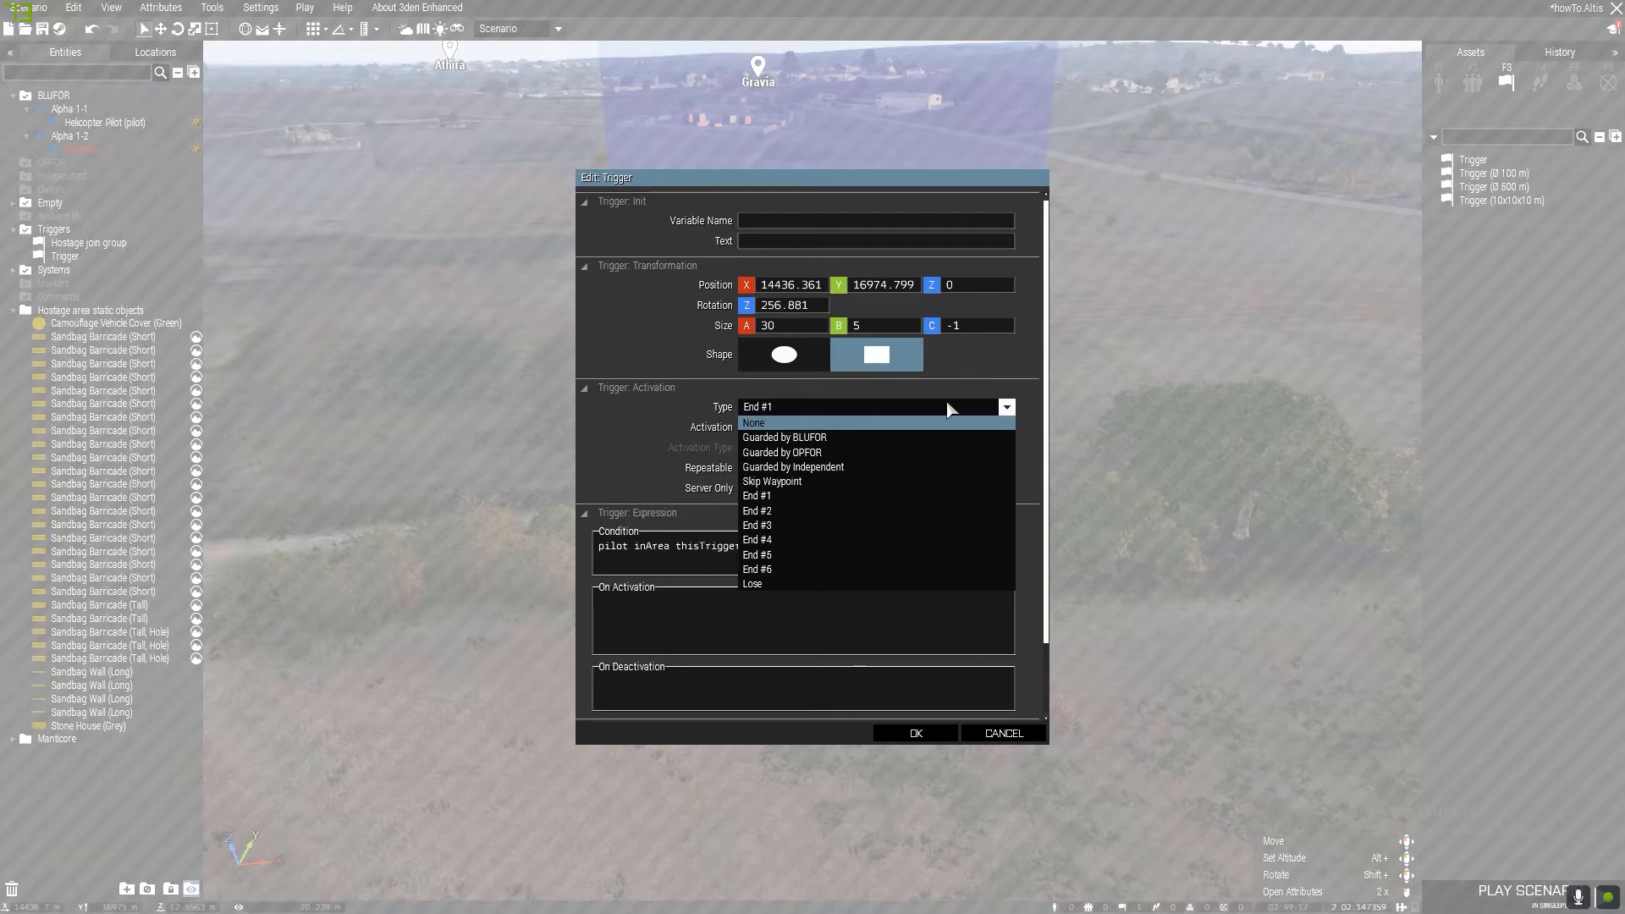
left_click(779, 496)
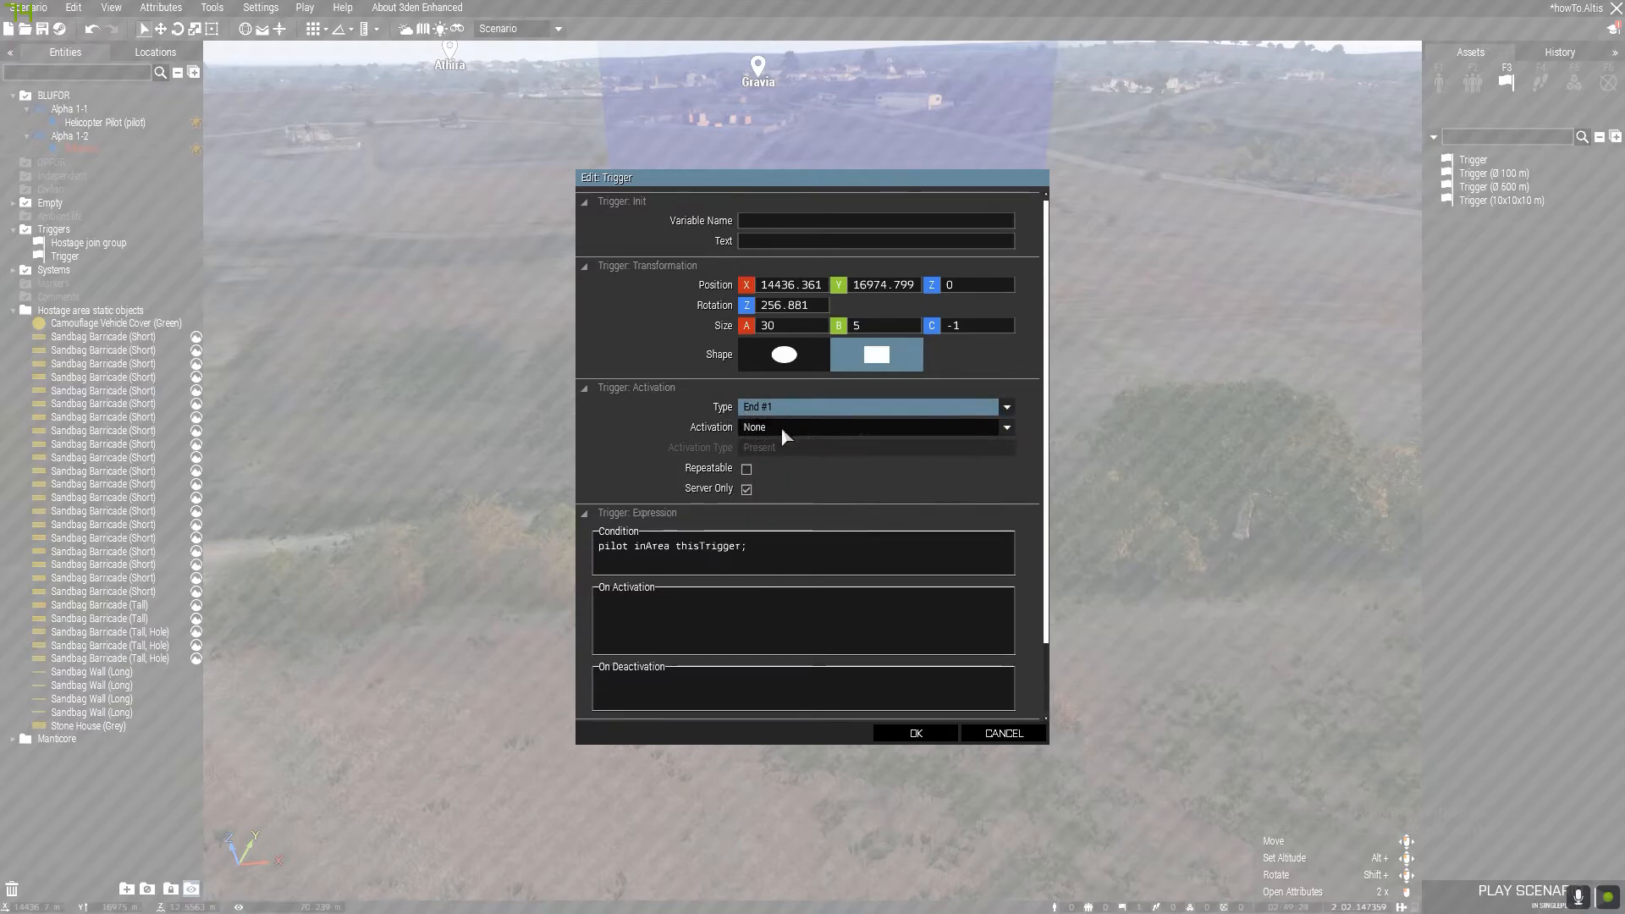
- Review the exit trigger's activation options, select None and accept the trigger's attributes
left_click(781, 427)
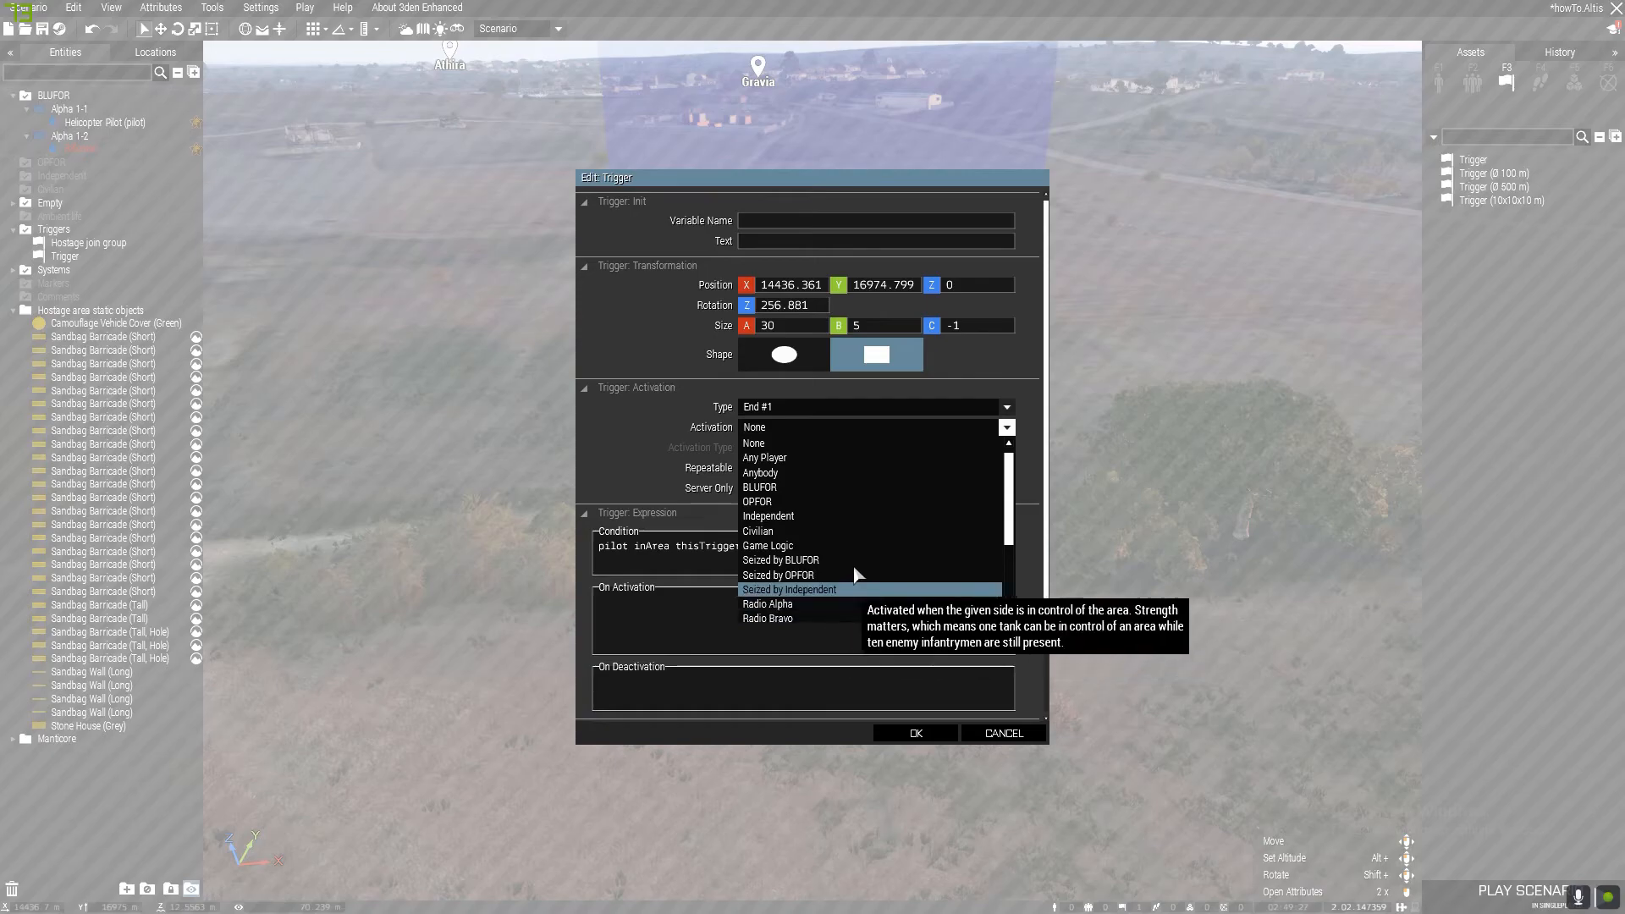
scroll(822, 612, "down", 1)
scroll(822, 615, "down", 2)
scroll(822, 615, "up", 4)
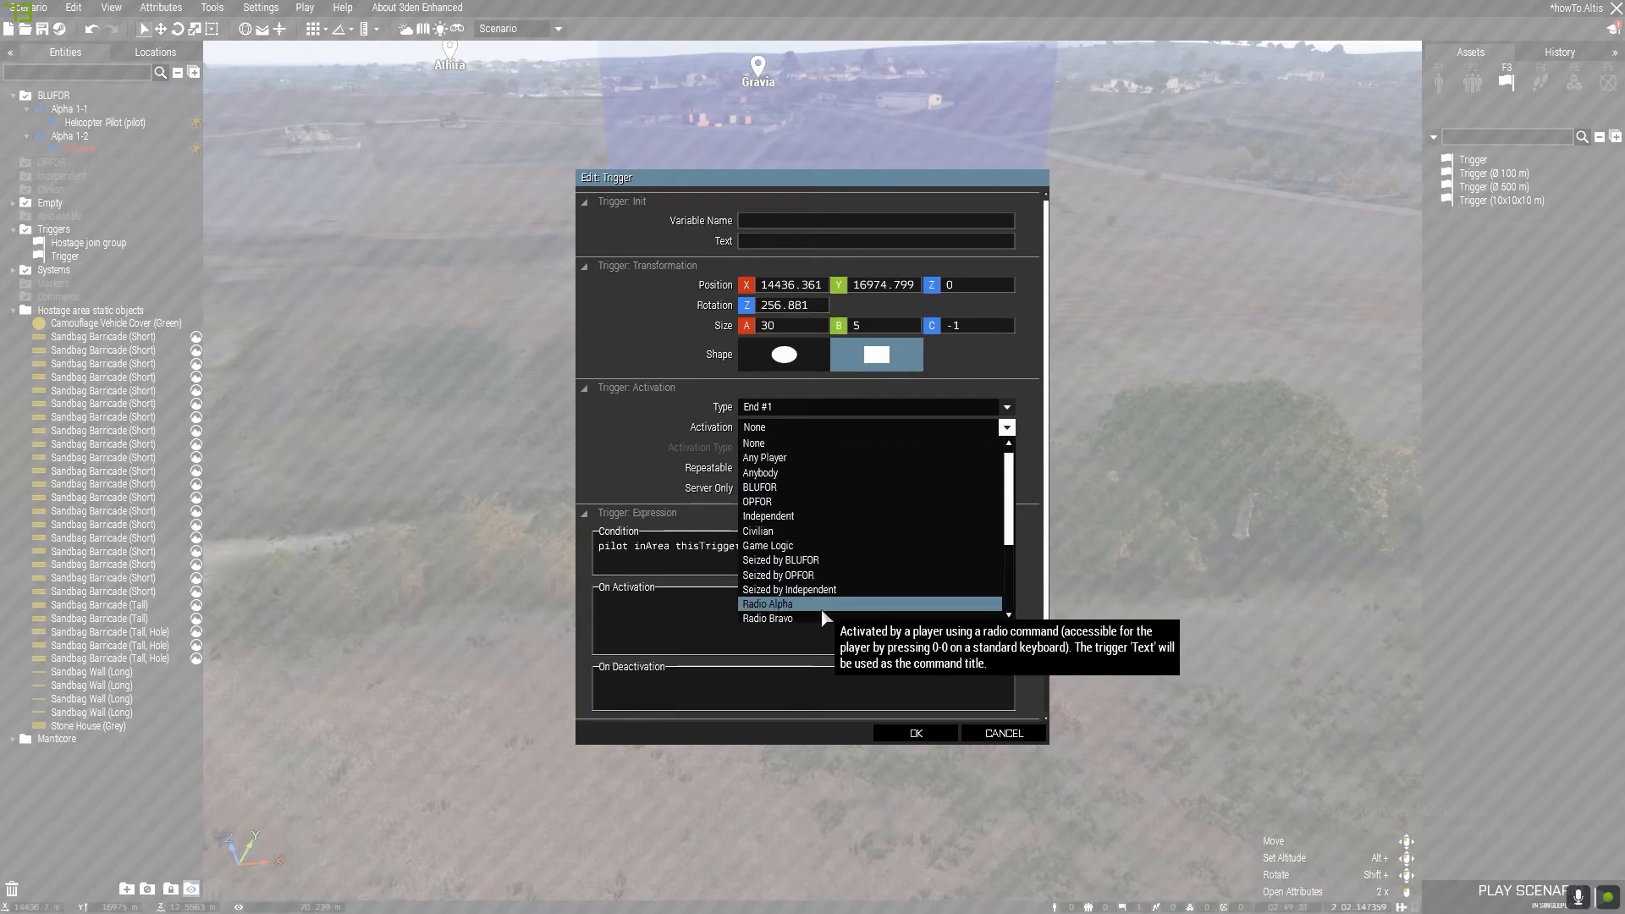
left_click(810, 443)
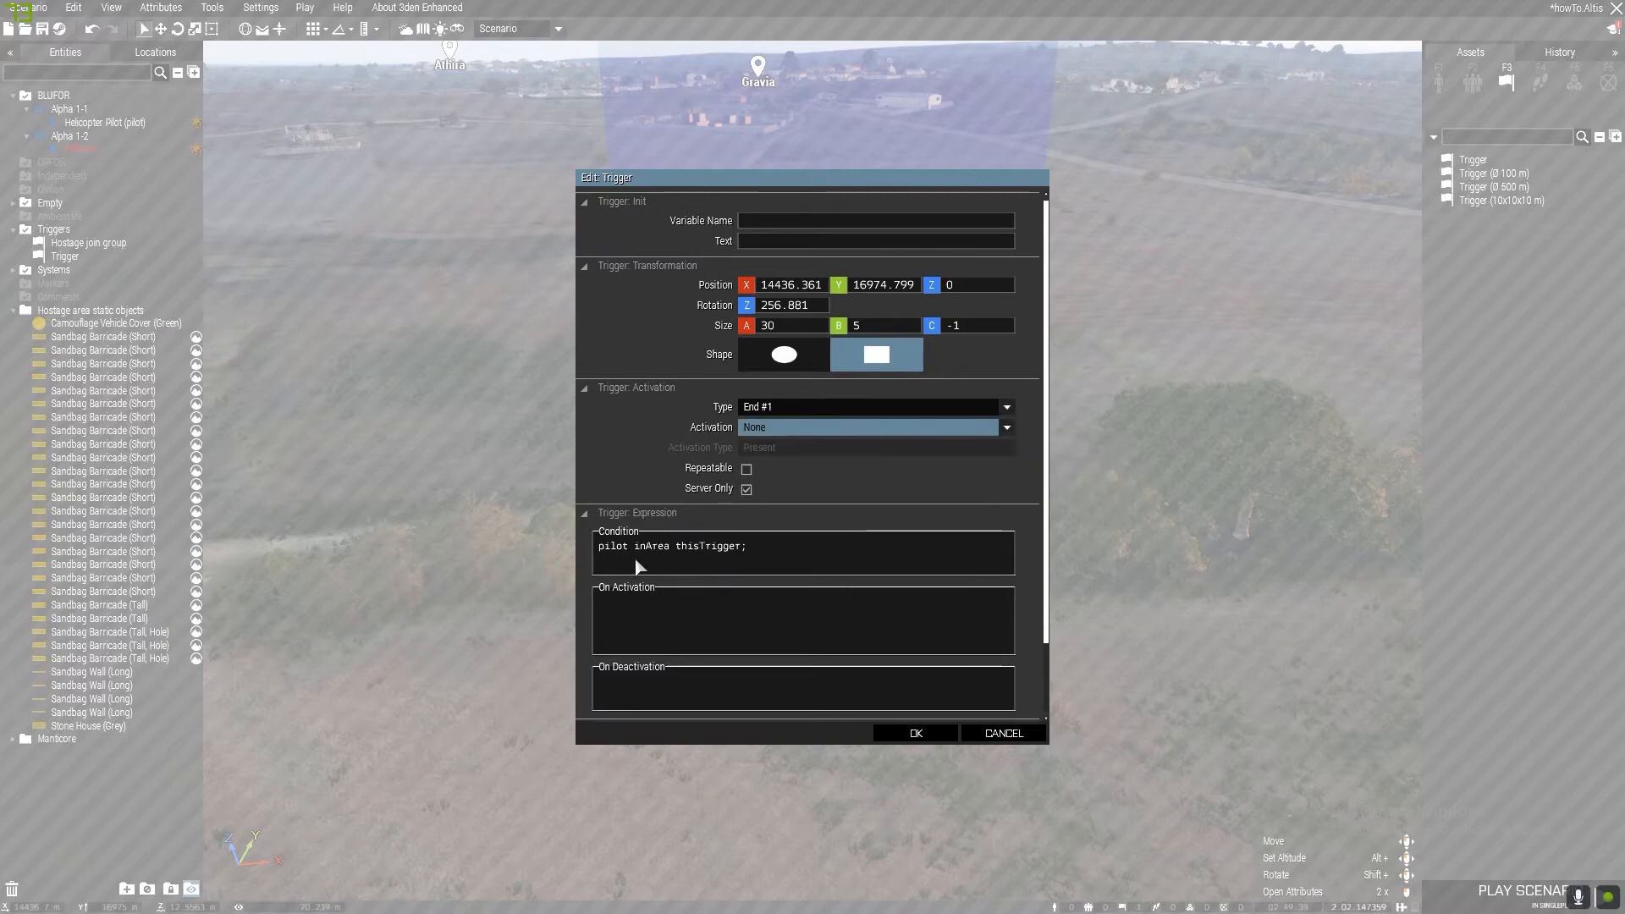
left_click(921, 734)
- Open the attributes of the Hostage join group trigger to review its settings
right_click_drag(1003, 708, 489, 660)
key("w")
left_click(87, 242)
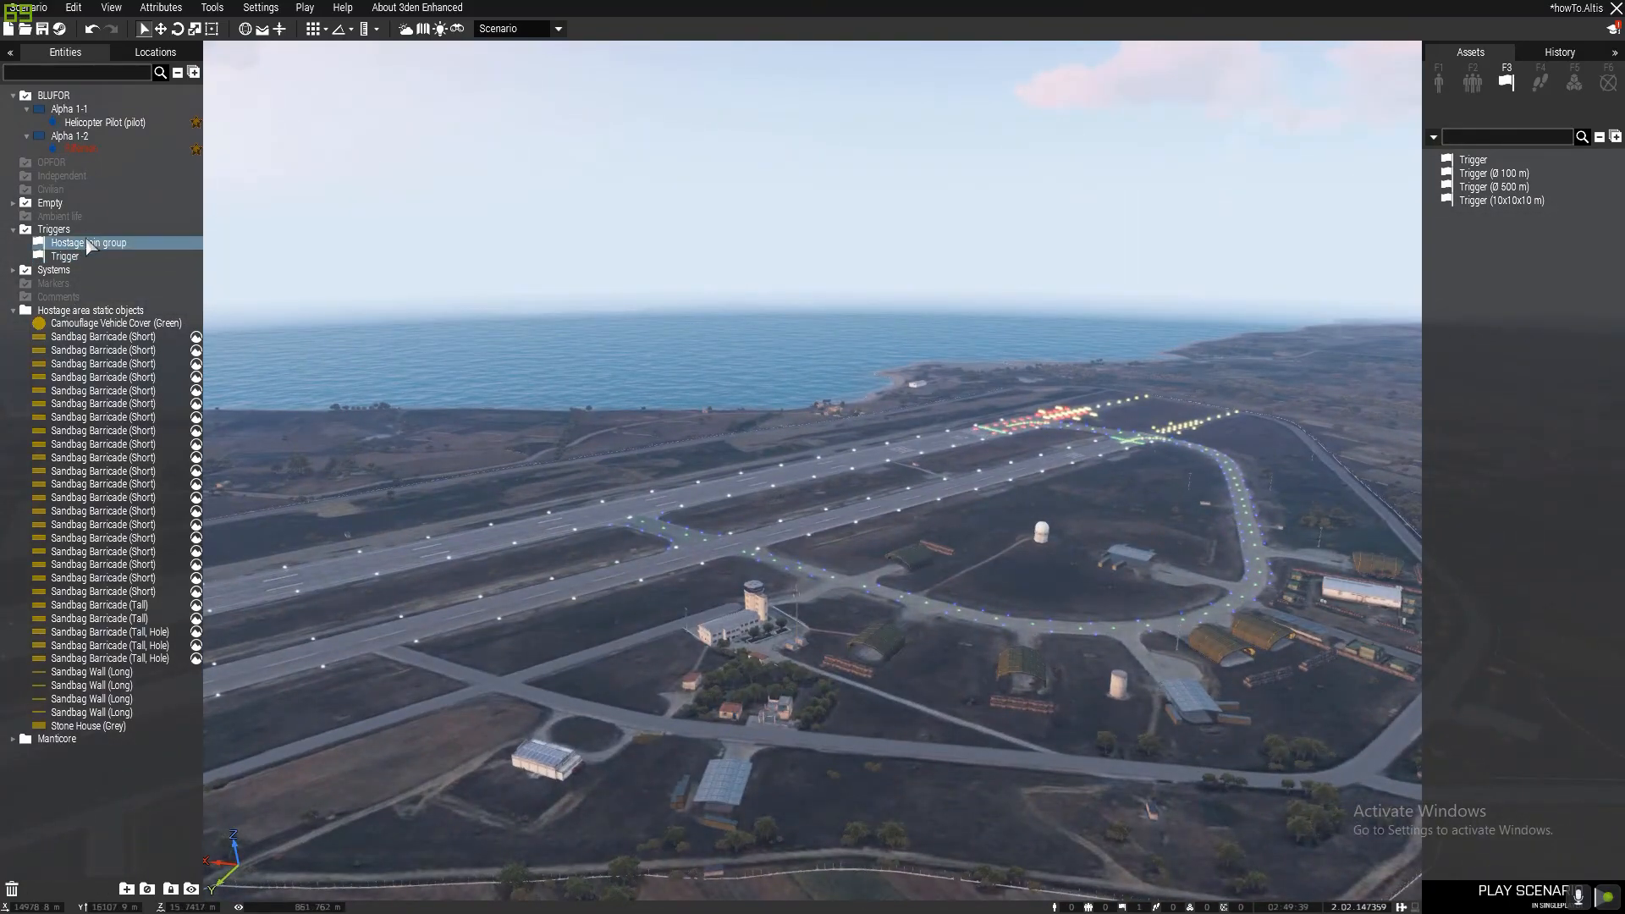
double_click(96, 244)
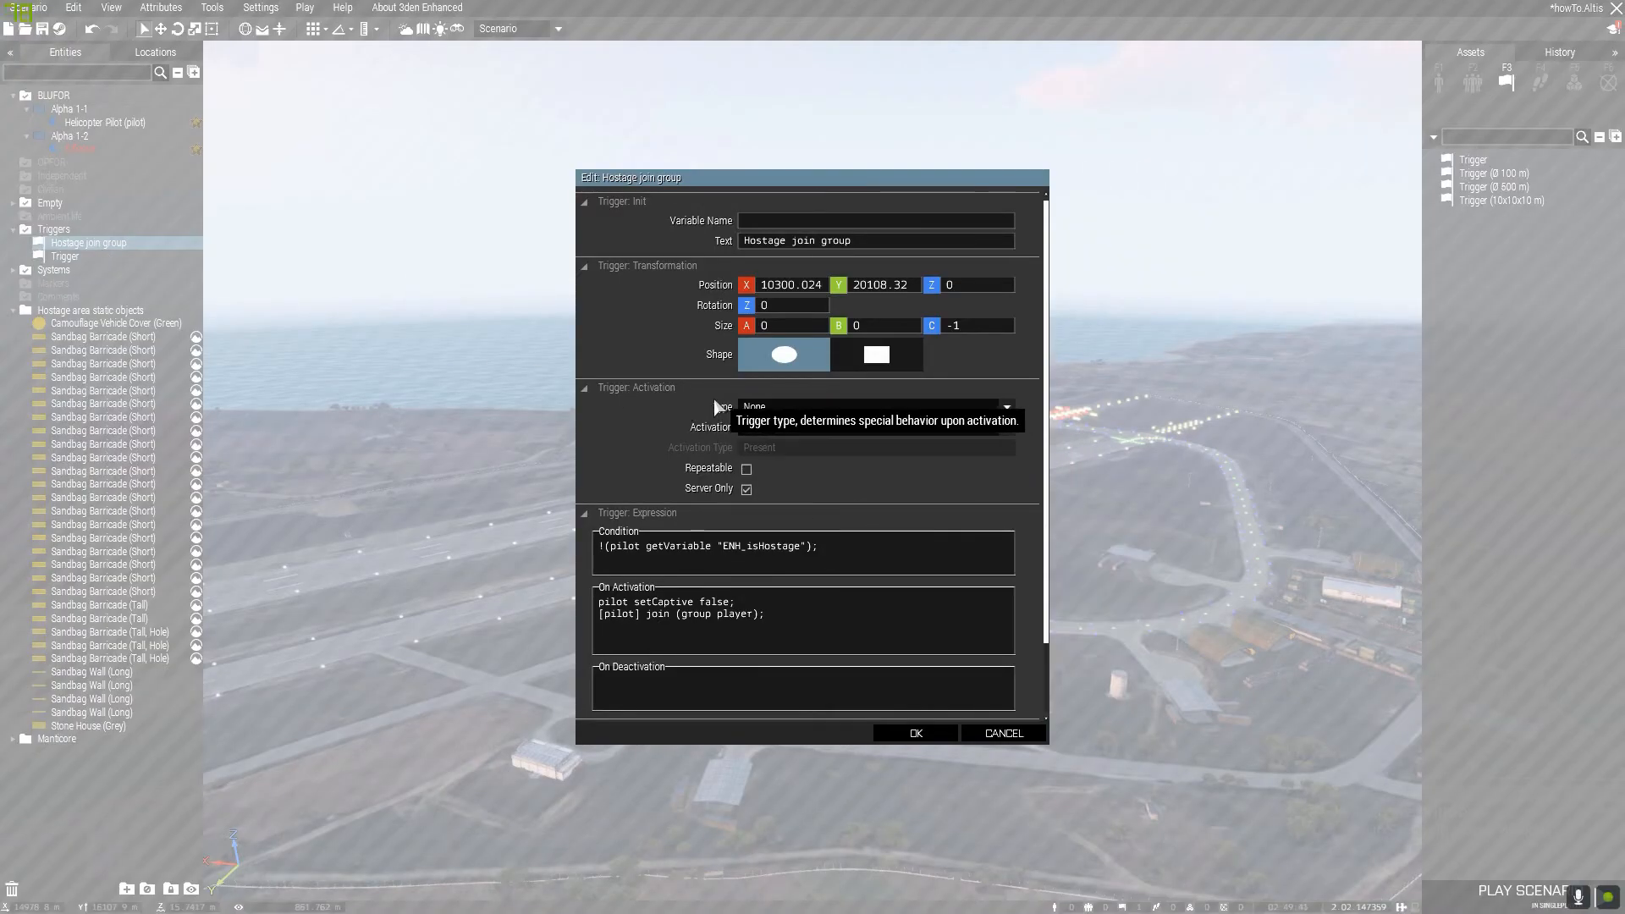